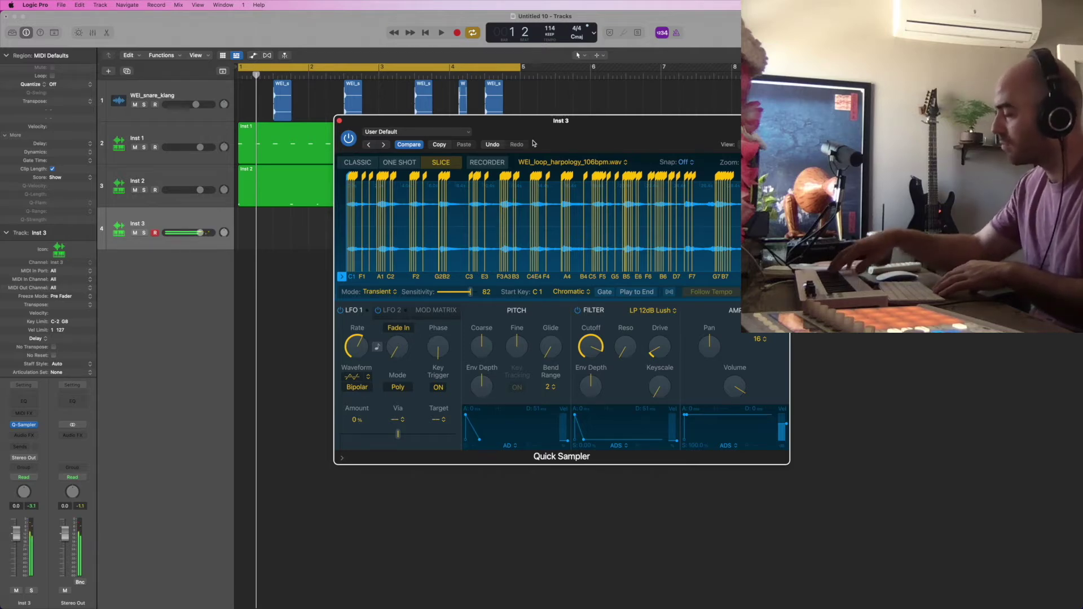
Record a four-bar part from the harp loop slices onto the Inst 3 track and close the sampler window.
mouse_move(583, 350)
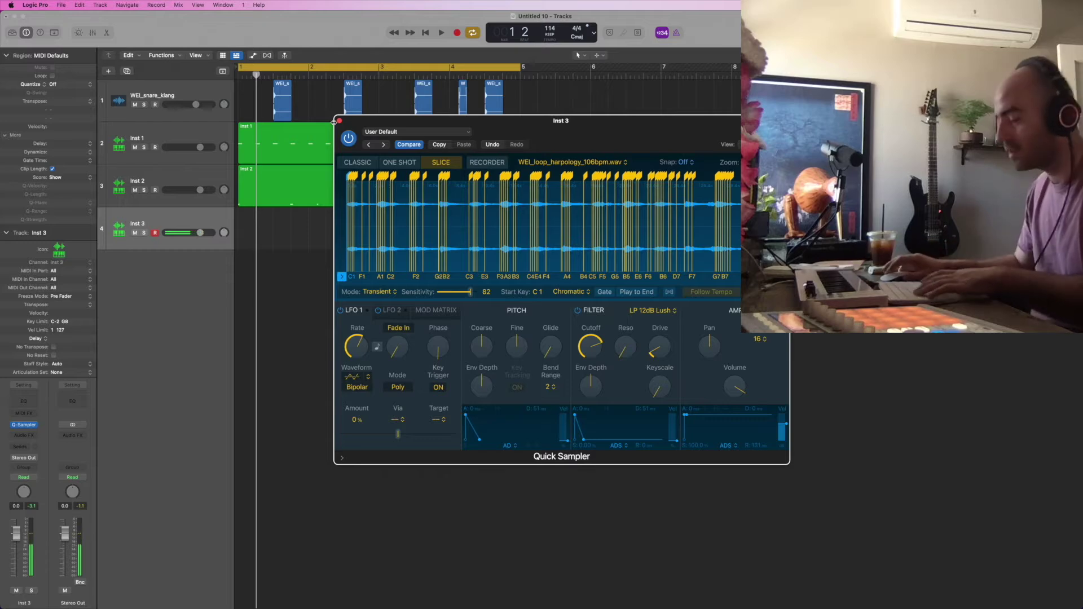
key("r")
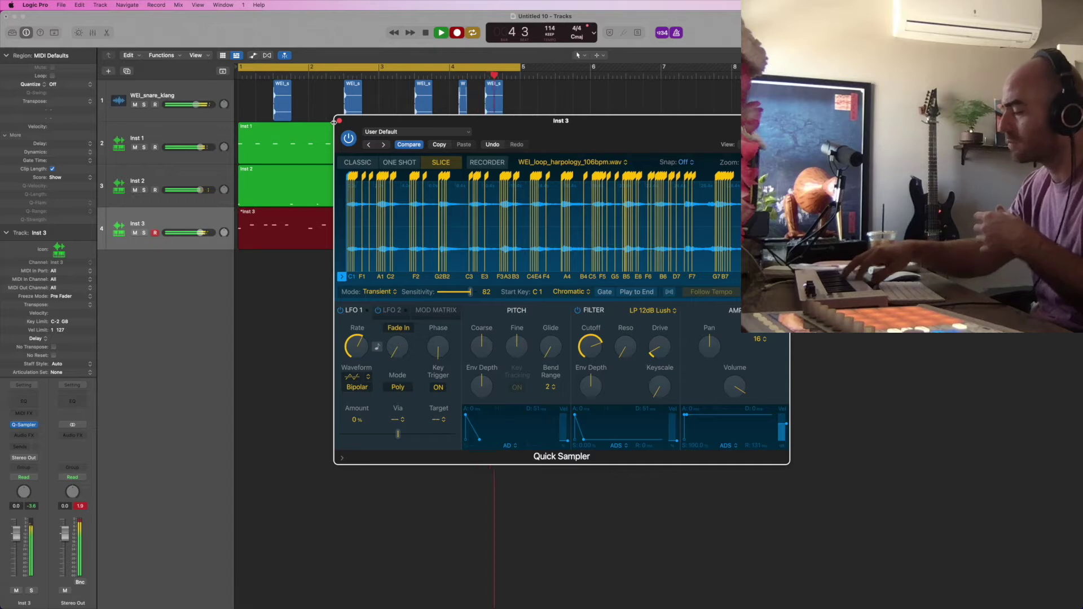
key("space")
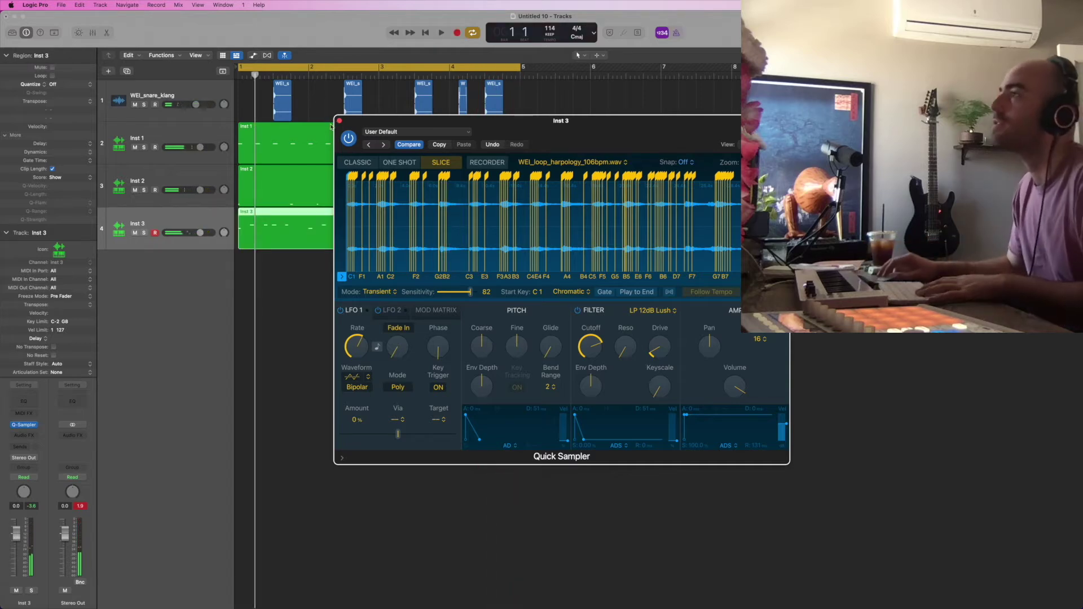
left_click(340, 121)
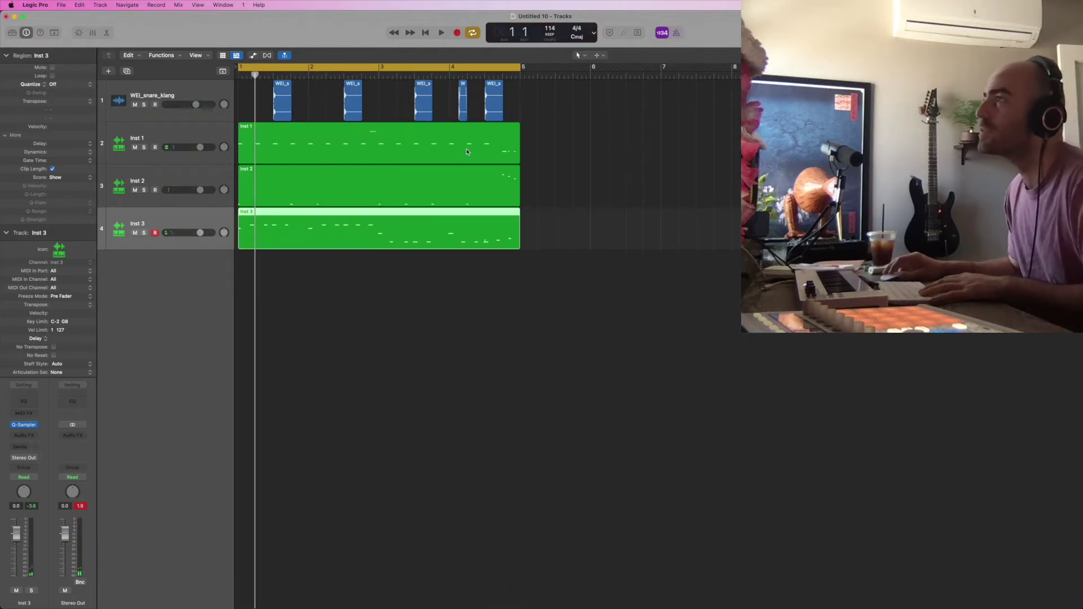
Play the loop, show the Inst 3 region in the Piano Roll, and lower the Inst 3 track volume to -3.3 dB.
key("space")
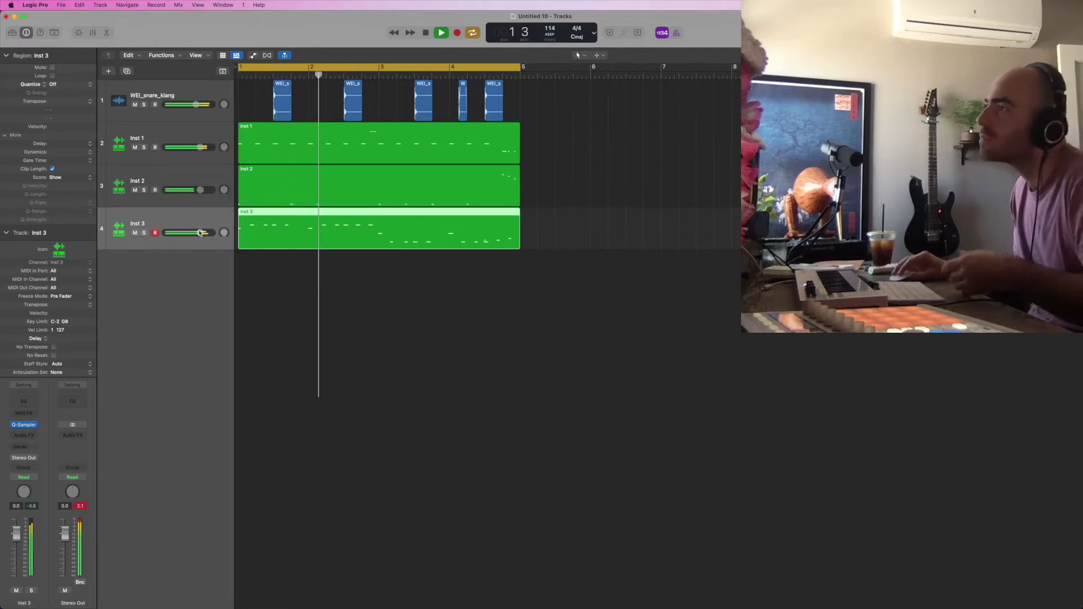
key("e")
left_click_drag(201, 235, 188, 235)
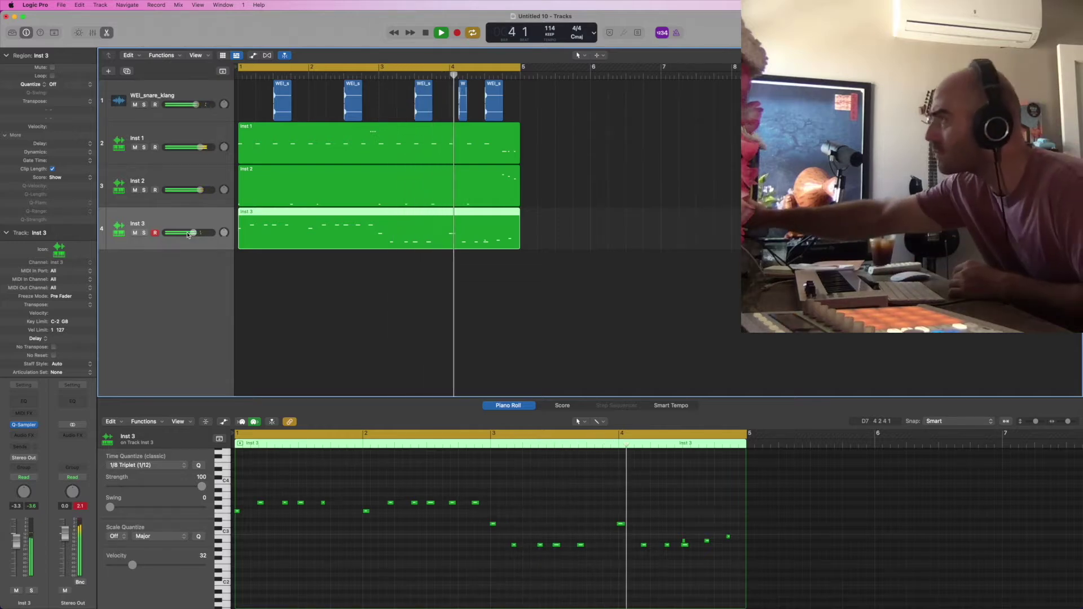
Stop playback and lower the volume of all four tracks together, bringing Inst 2 to about -2.3 dB.
key("Up")
key("Up")
key("Up")
key("space")
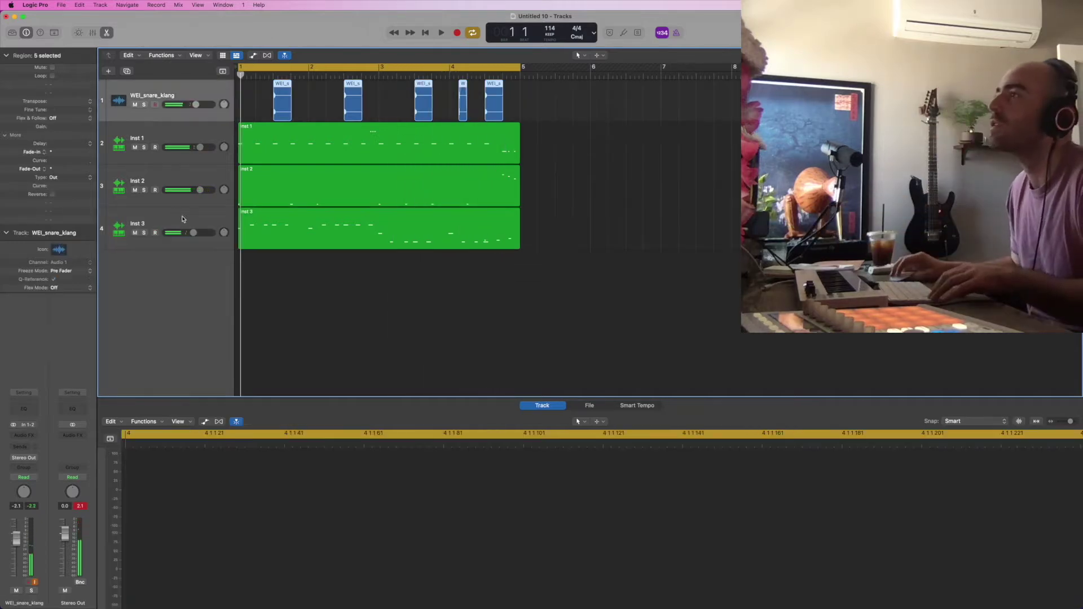
key("super+a")
left_click_drag(201, 192, 196, 192)
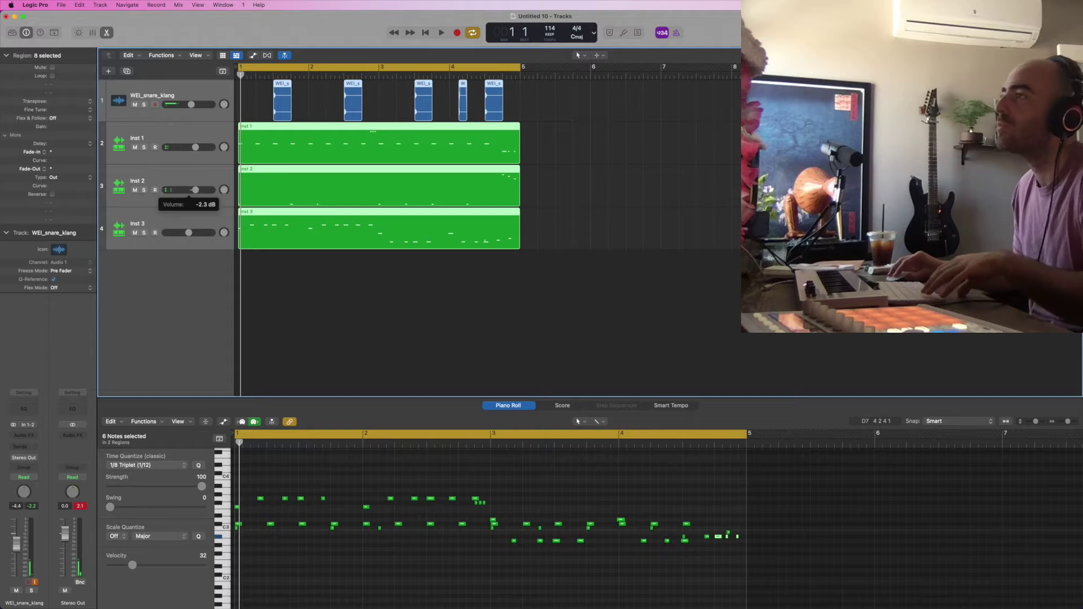
left_click(624, 373)
Quantize the Inst 3 region's notes to 1/16 Note at strength 82, lower the last note of bar 2, and audition the loop.
left_click(371, 216)
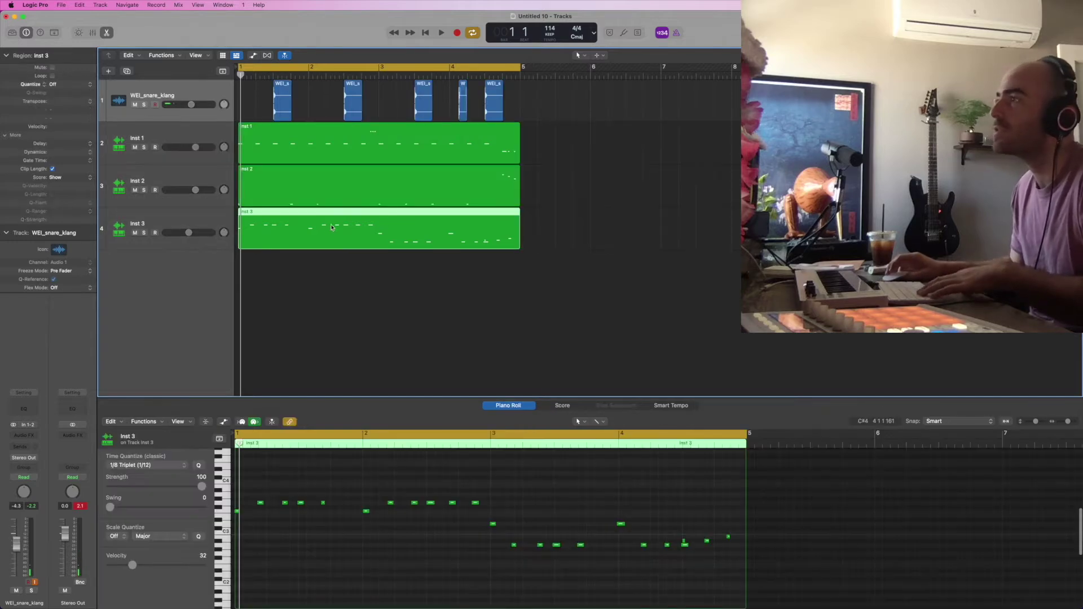
scroll(483, 512, "up", 3)
scroll(484, 512, "down", 2)
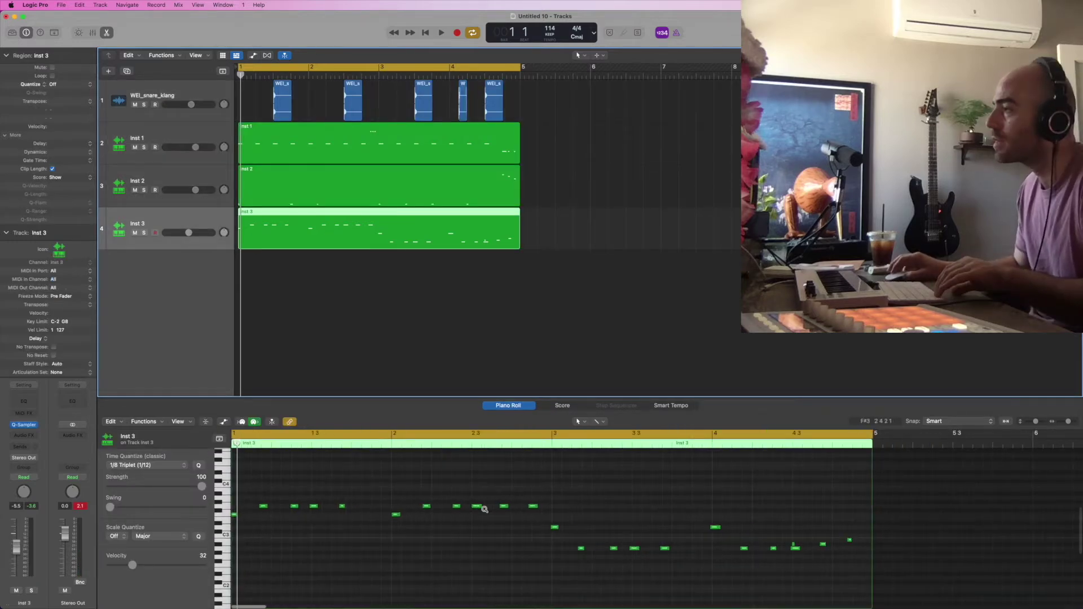
left_click(444, 478)
left_click(146, 465)
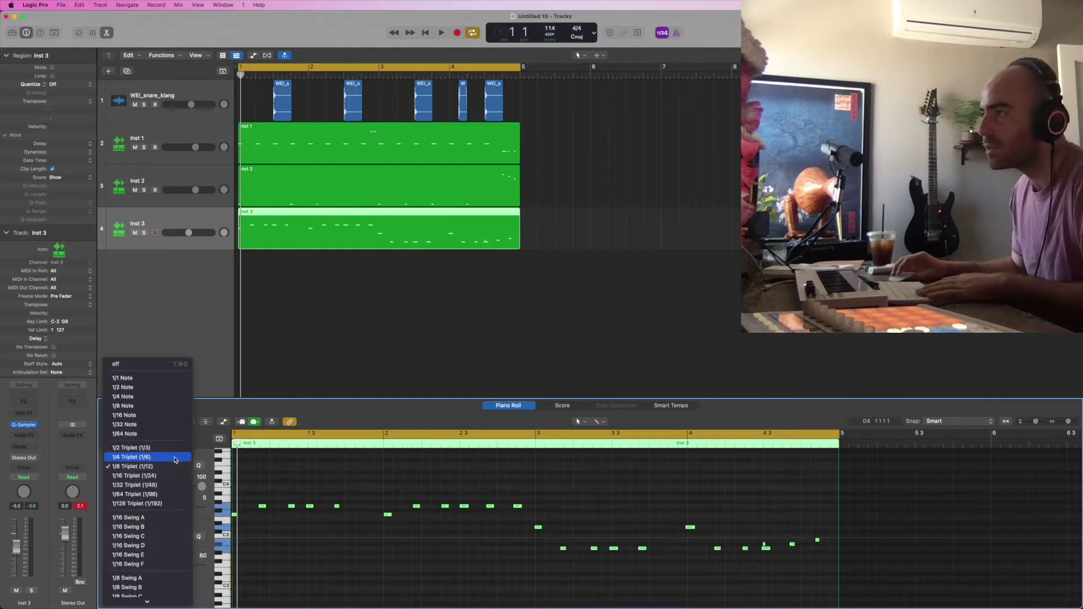
key("Return")
key("space")
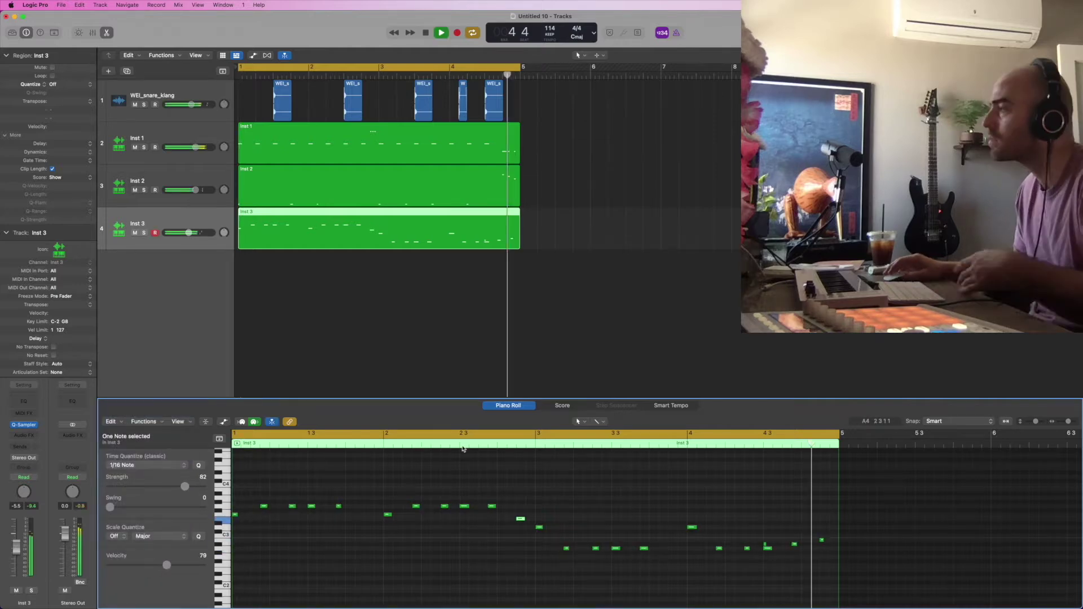
left_click(534, 482)
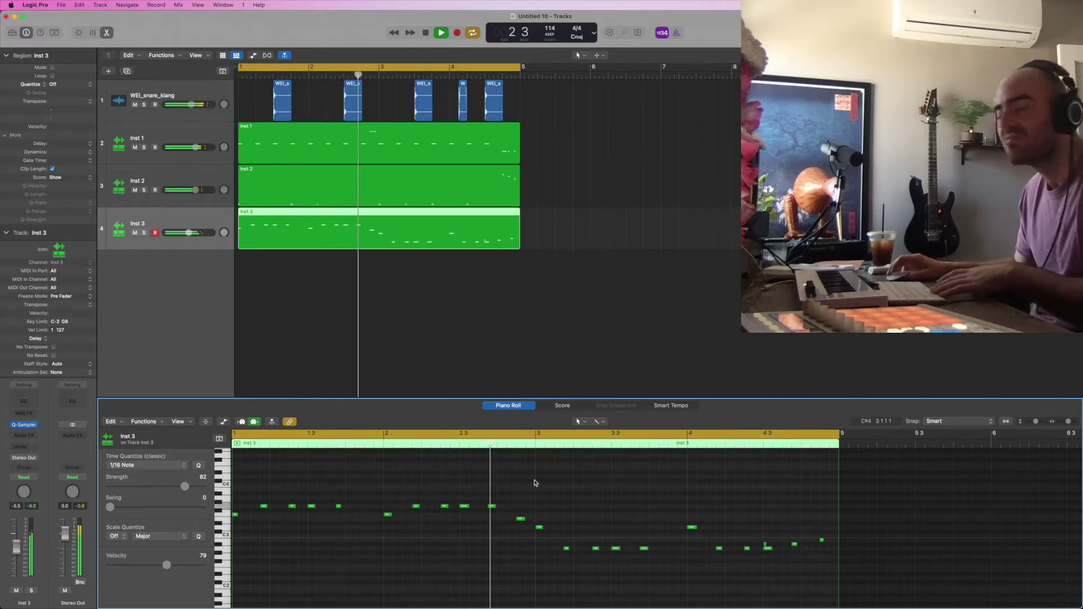
key("space")
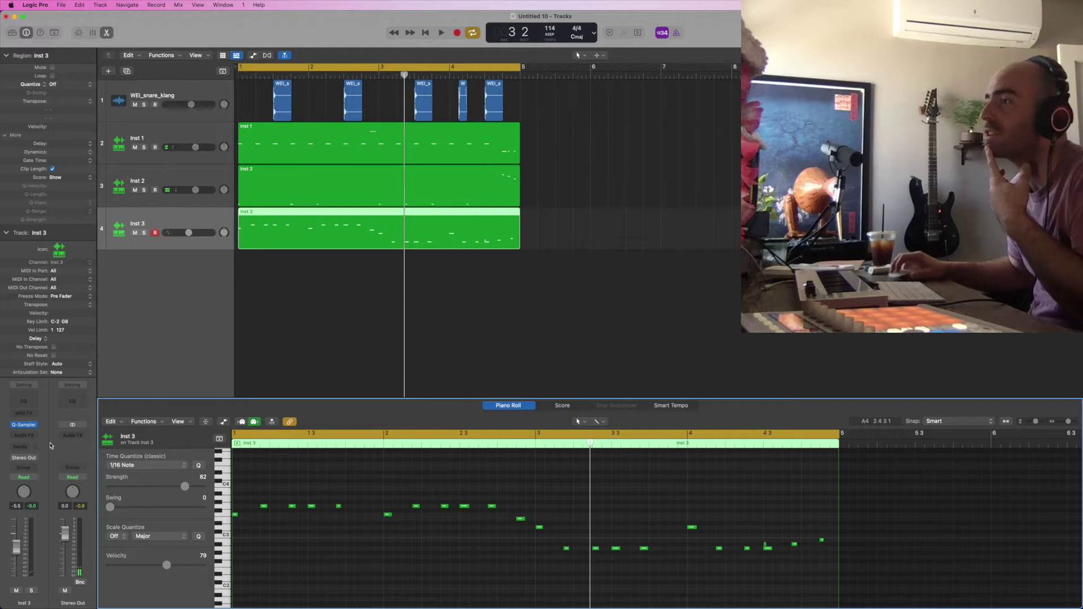
Lower the filter cutoff slightly in the Inst 3 Quick Sampler, check it in playback, and close the sampler window.
key("v")
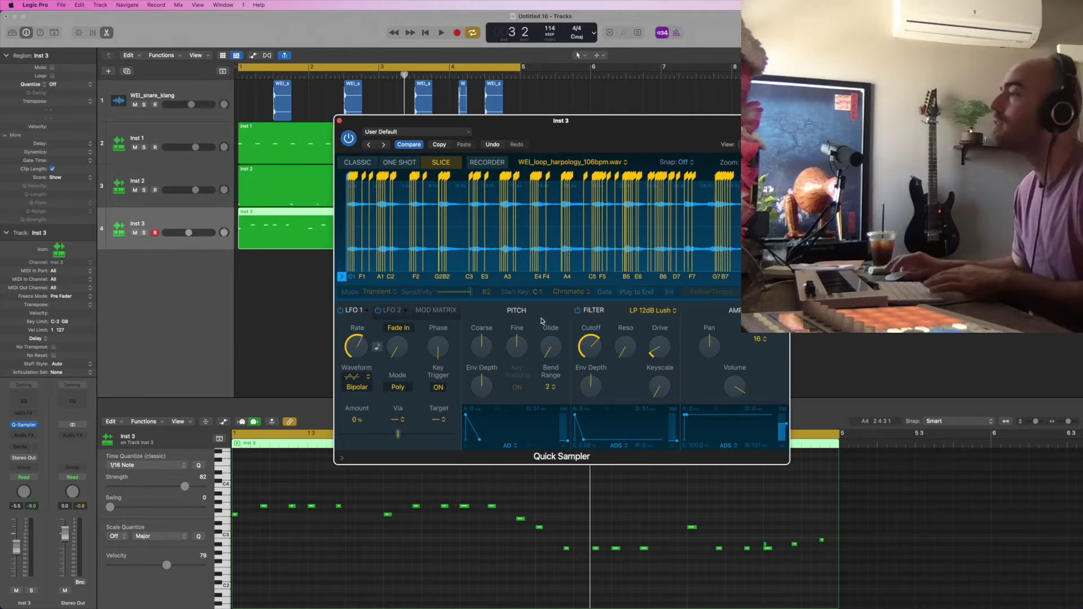
mouse_move(588, 337)
key("space")
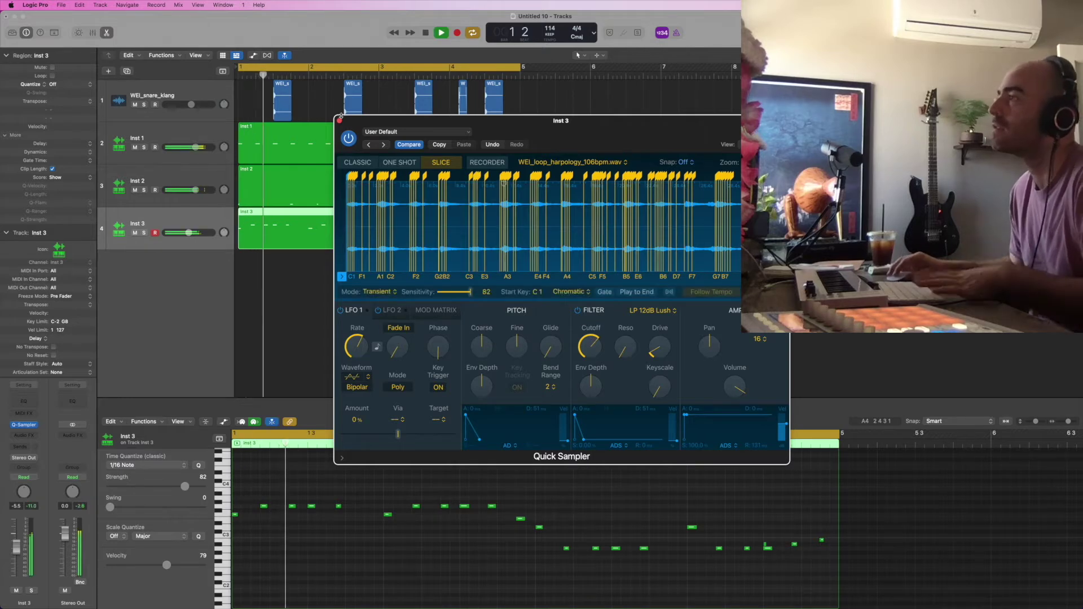
left_click(340, 120)
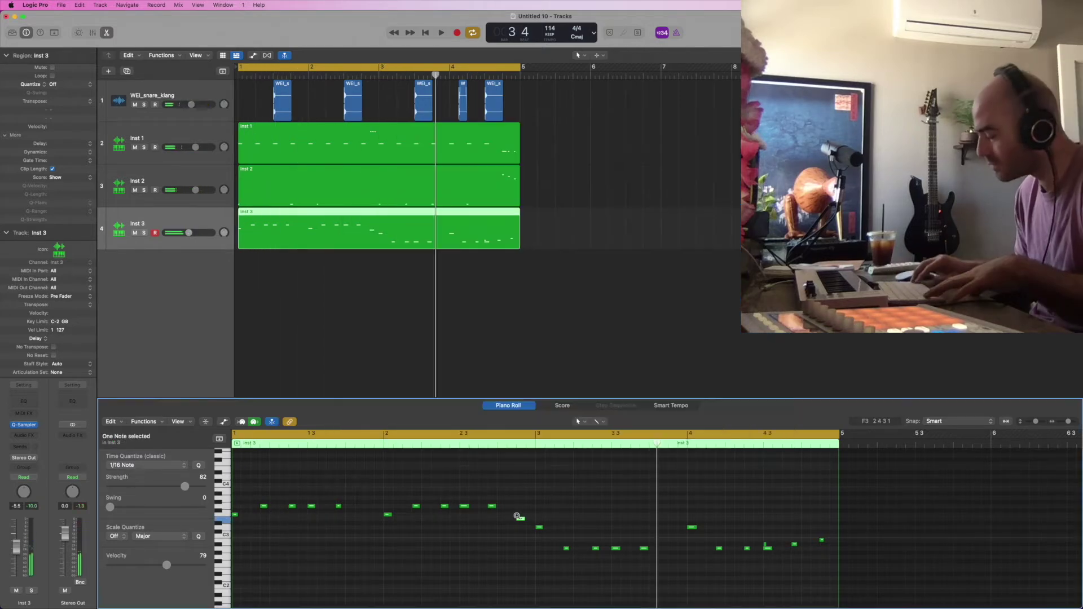
Raise the last note of bar 2 in the Inst 3 region by two semitones and play it back.
key("alt+Up")
key("alt+Up")
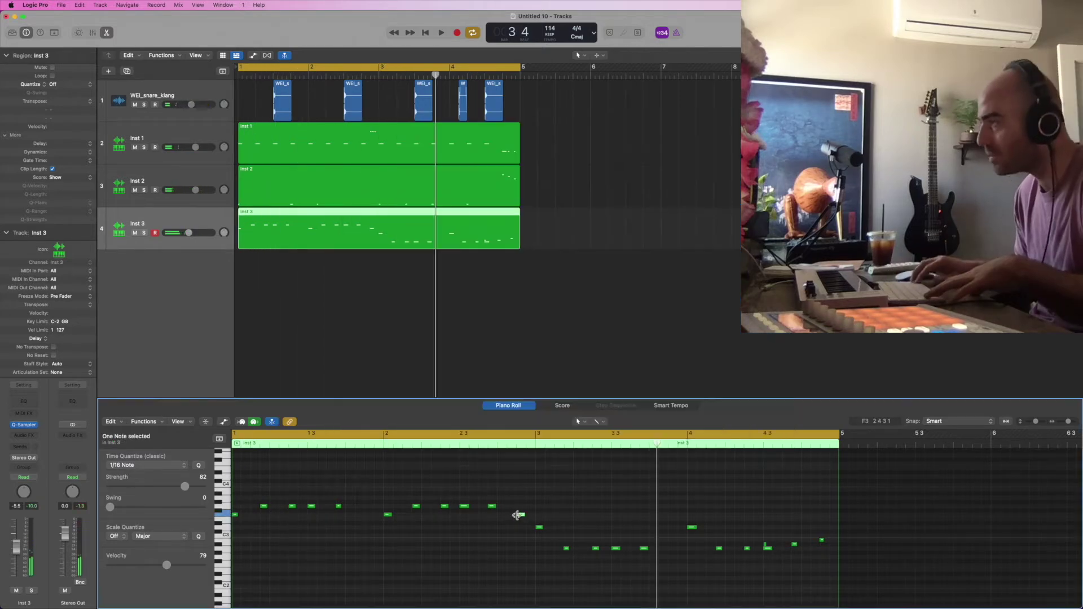
key("space")
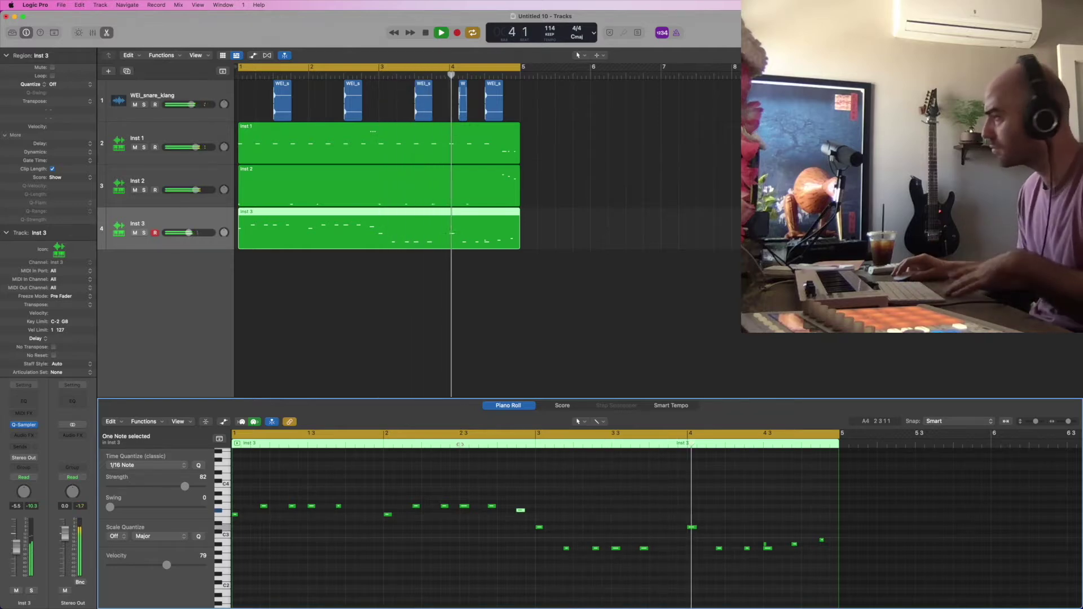
key("space")
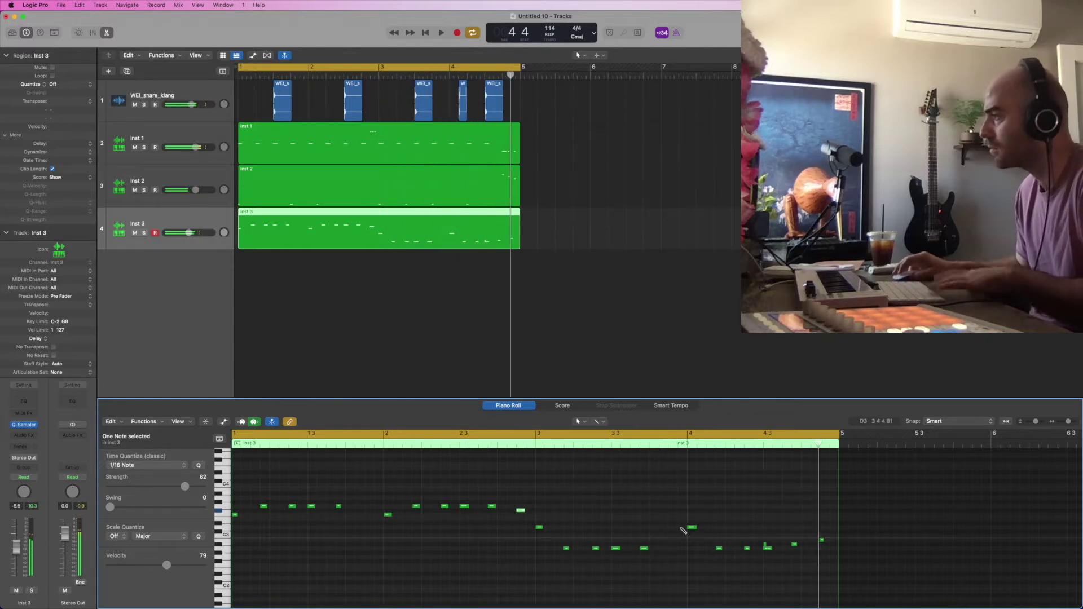
Add a short note just before bar 4 in the Inst 3 region, lower it below the neighbouring note, and audition it.
left_click(685, 525)
double_click(649, 443)
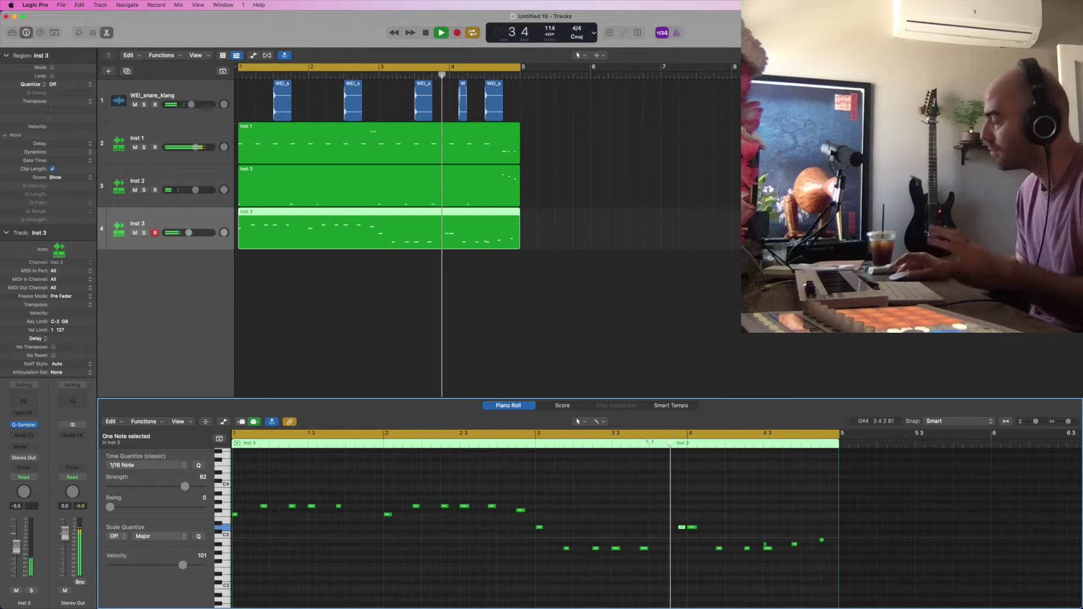
key("alt+Down")
key("alt+Down")
left_click(650, 443)
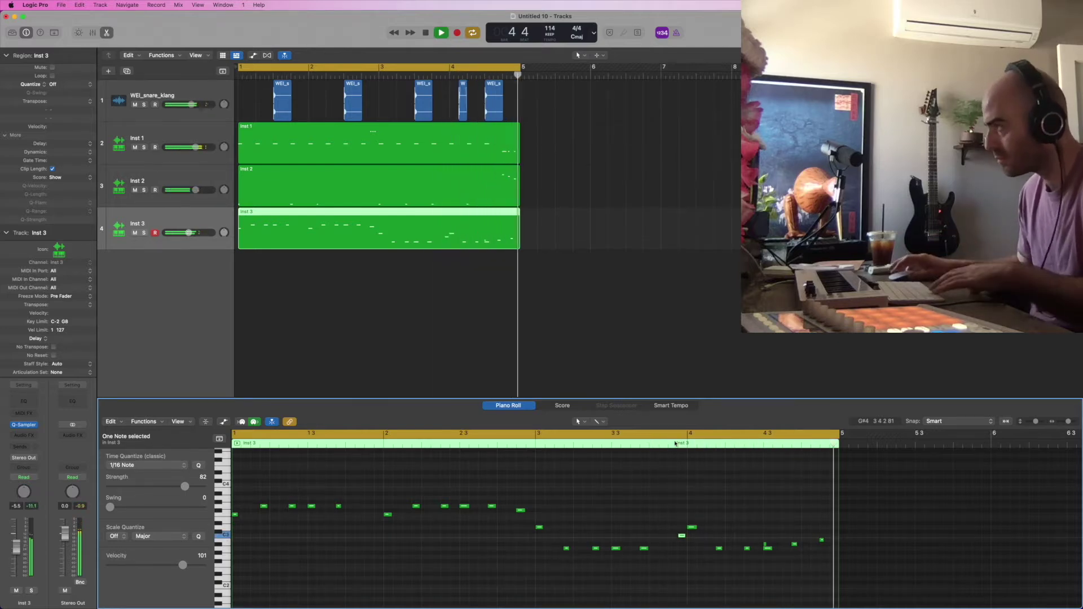
key("space")
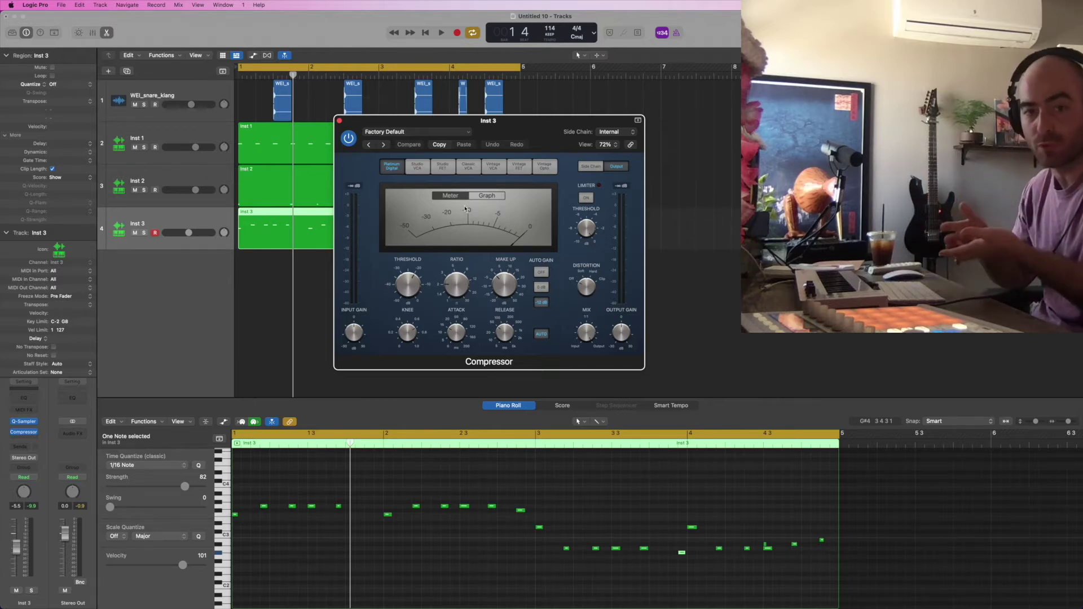
Set the Inst 3 Compressor's side chain source to Inst 2 and switch its model to Studio FET.
left_click(624, 133)
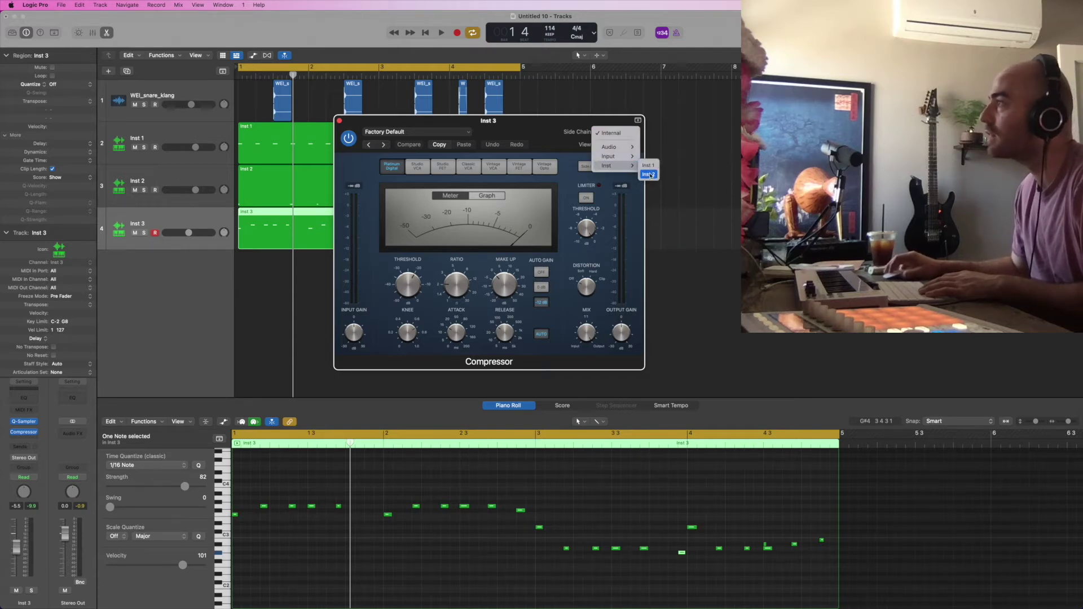
left_click(649, 174)
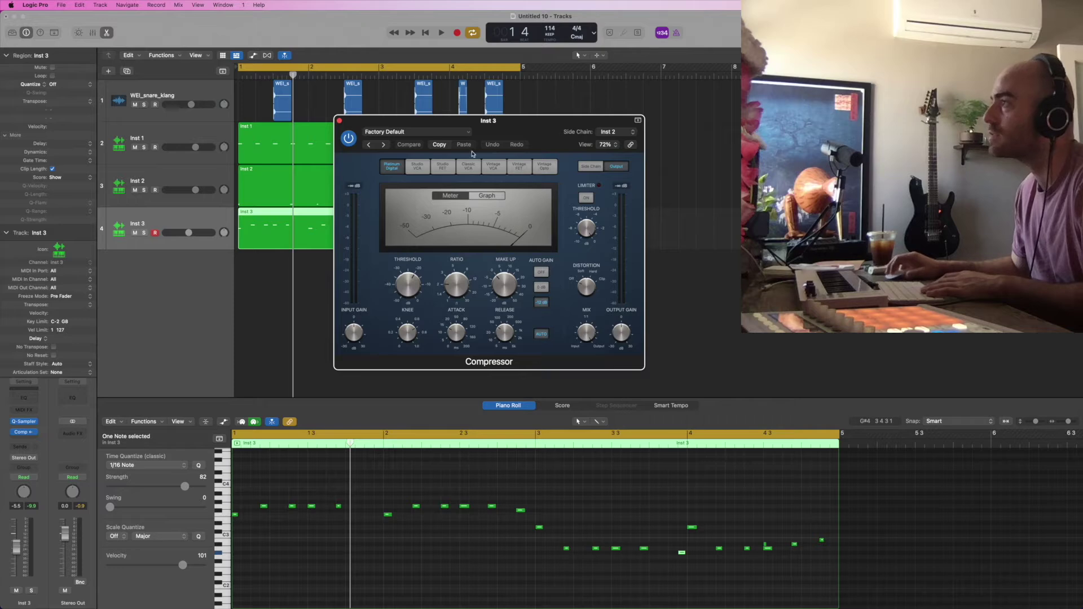
left_click(442, 166)
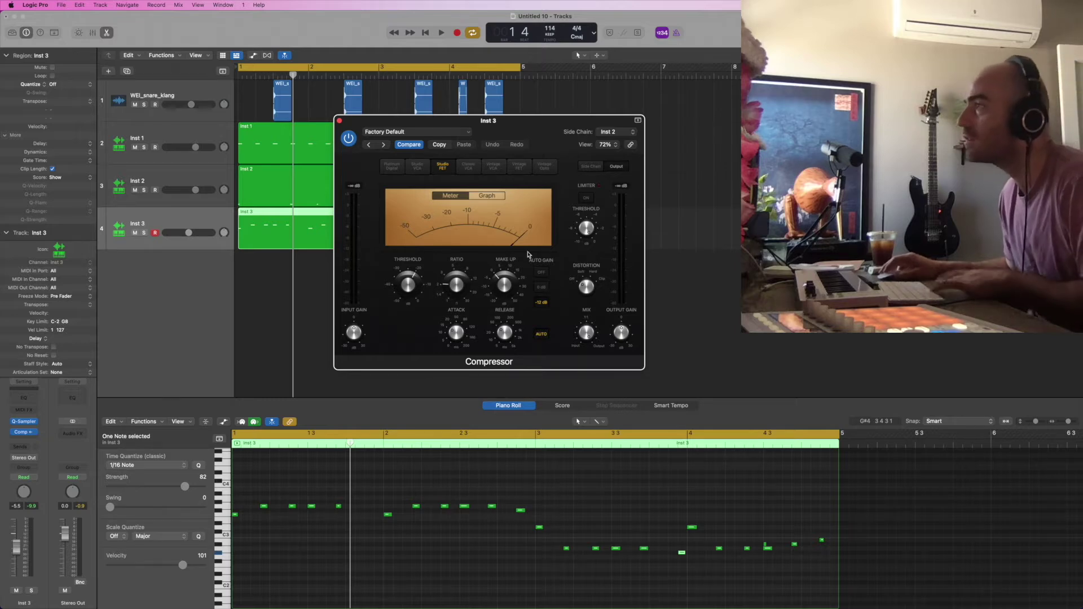
Reduce the Inst 3 Compressor's make-up gain and fine-tune its attack while the loop plays, and close the plug-in window.
key("space")
left_click_drag(504, 284, 506, 295)
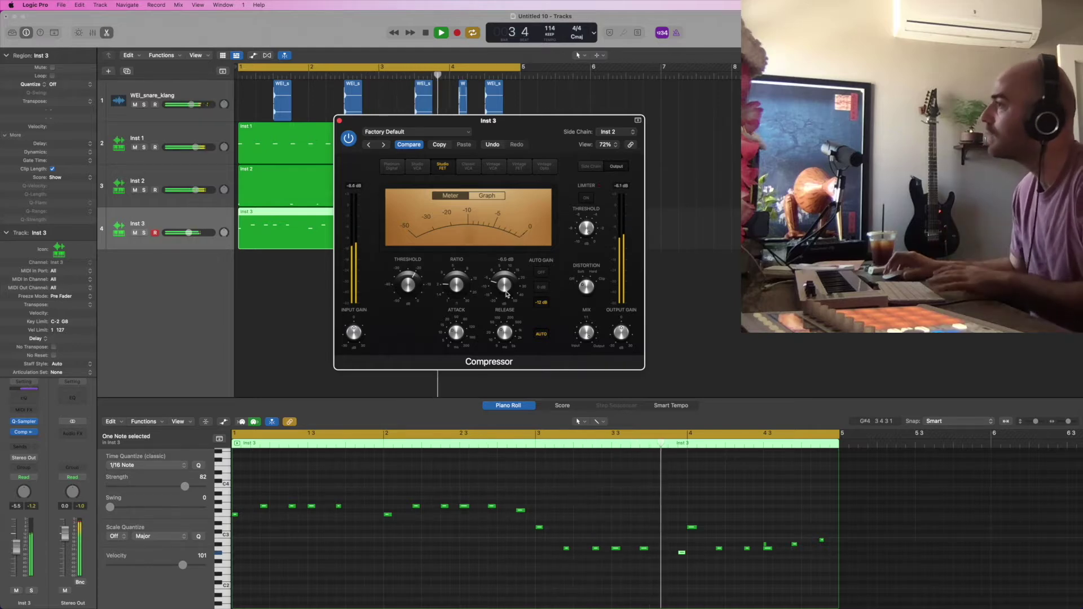
key("space")
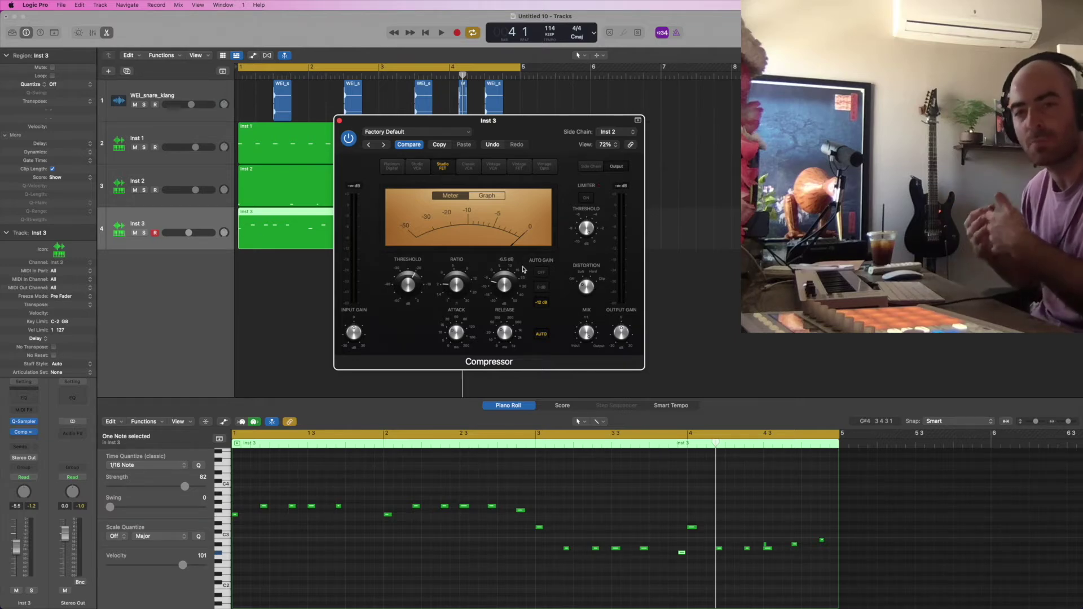
key("space")
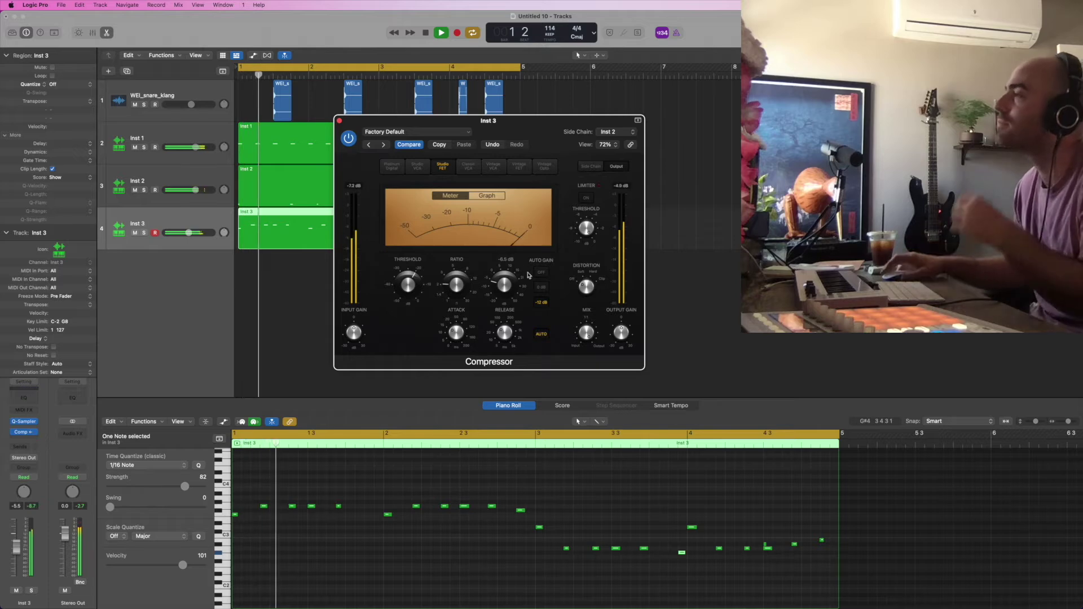
left_click_drag(454, 334, 505, 329)
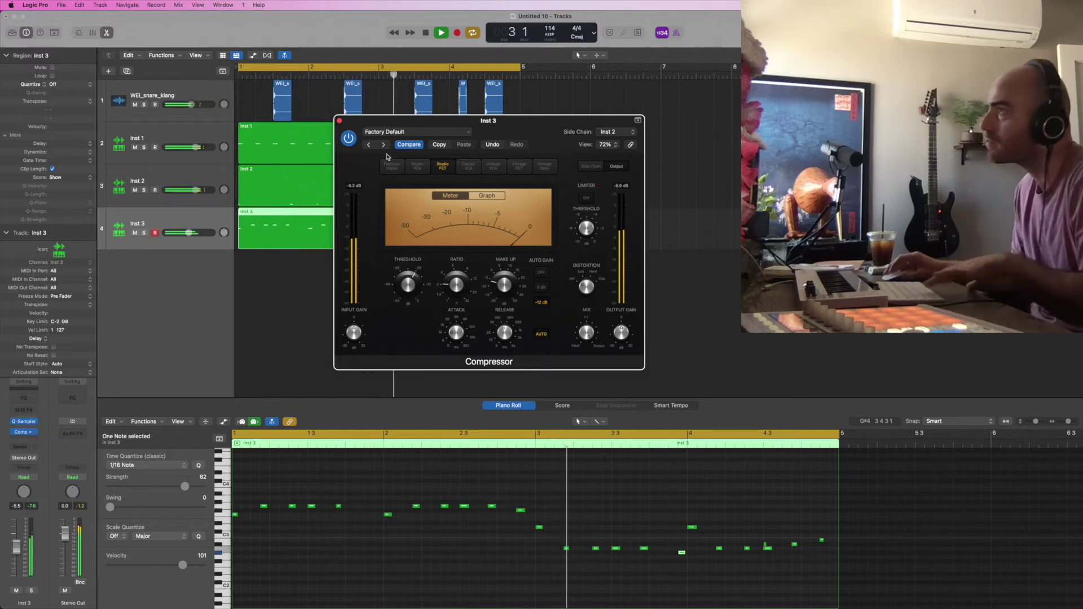
left_click_drag(504, 286, 504, 290)
left_click(339, 120)
key("space")
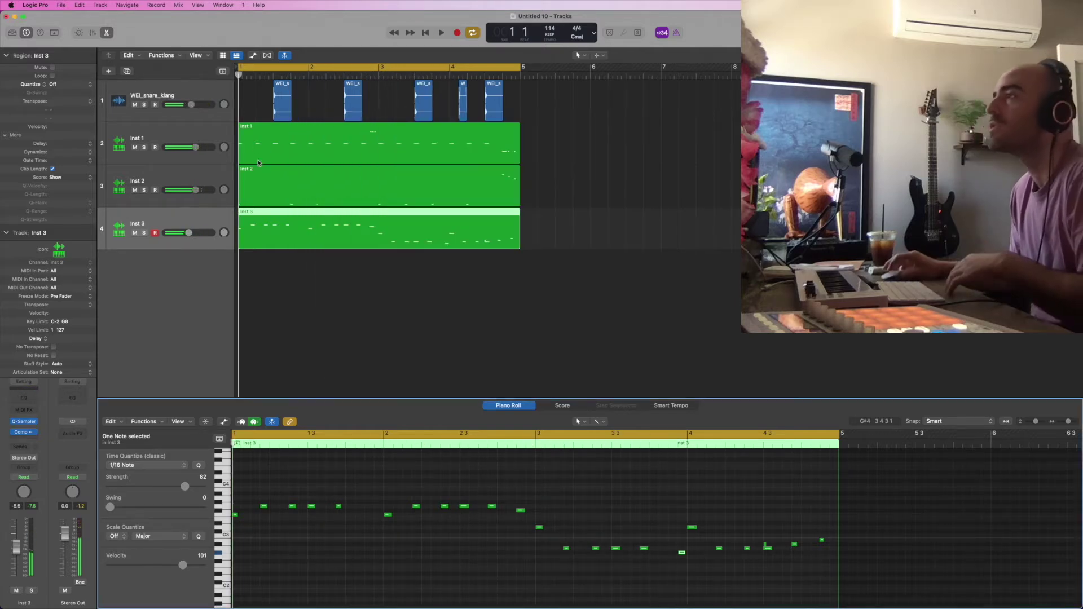
Duplicate the Inst 3 track, load the stereo imagiro piano as the new track's instrument, and close its window.
left_click(128, 71)
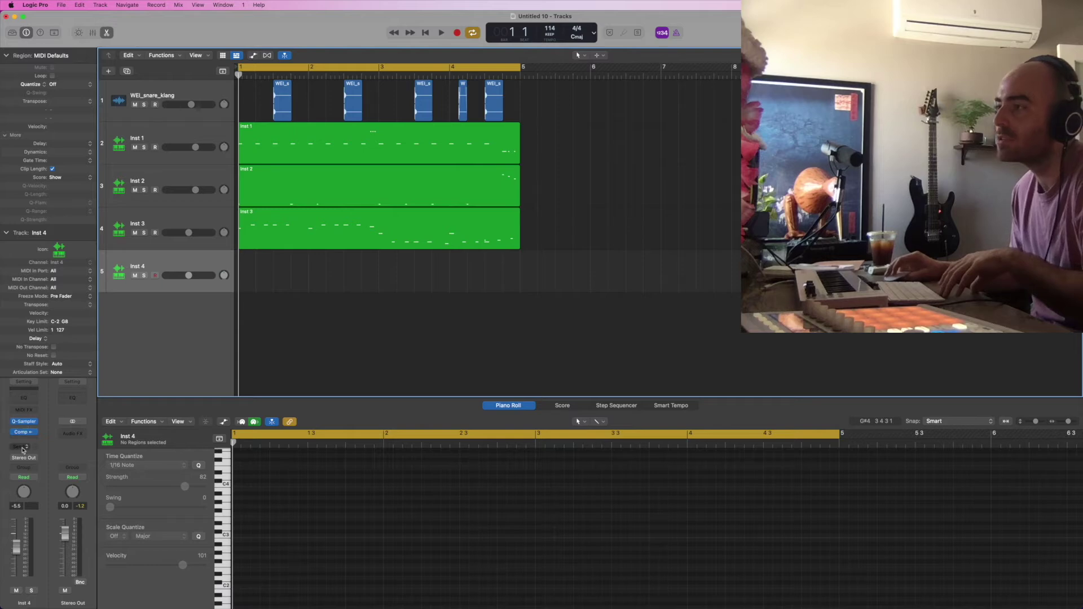
left_click(31, 422)
mouse_move(102, 333)
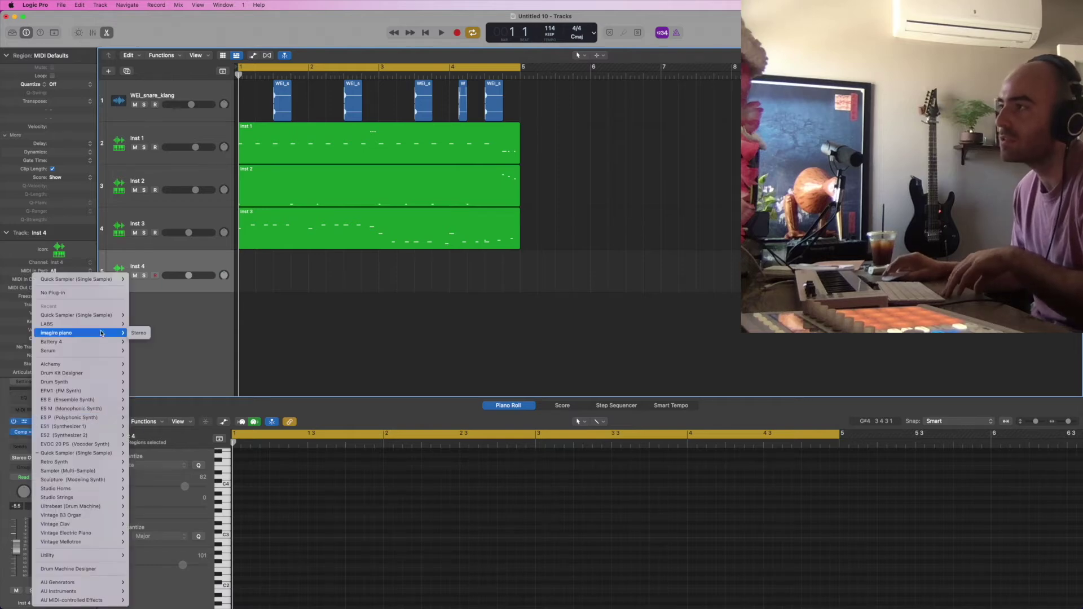
left_click(138, 333)
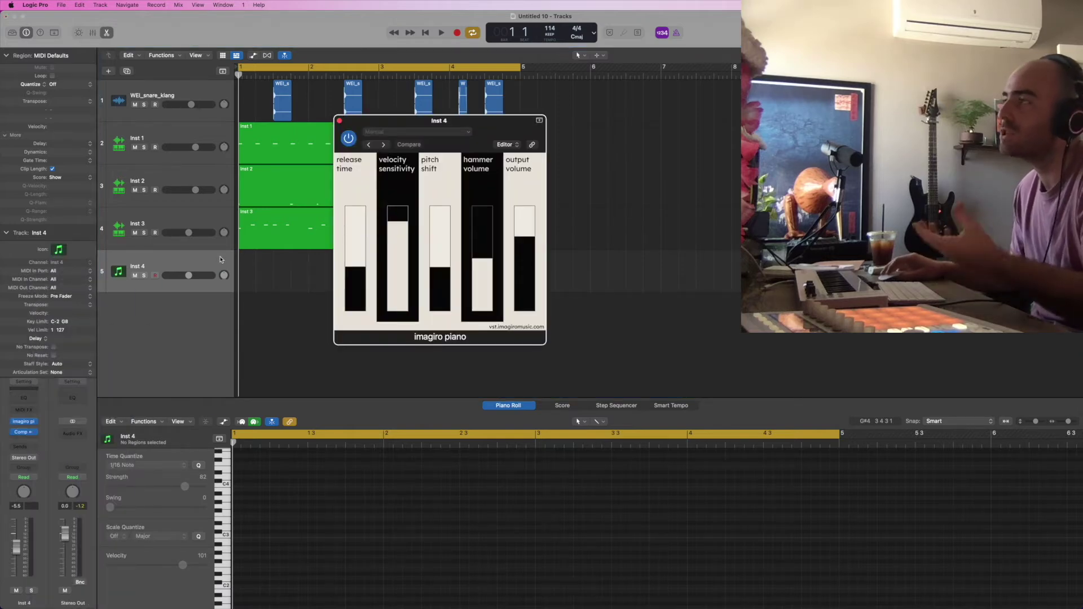
left_click(338, 121)
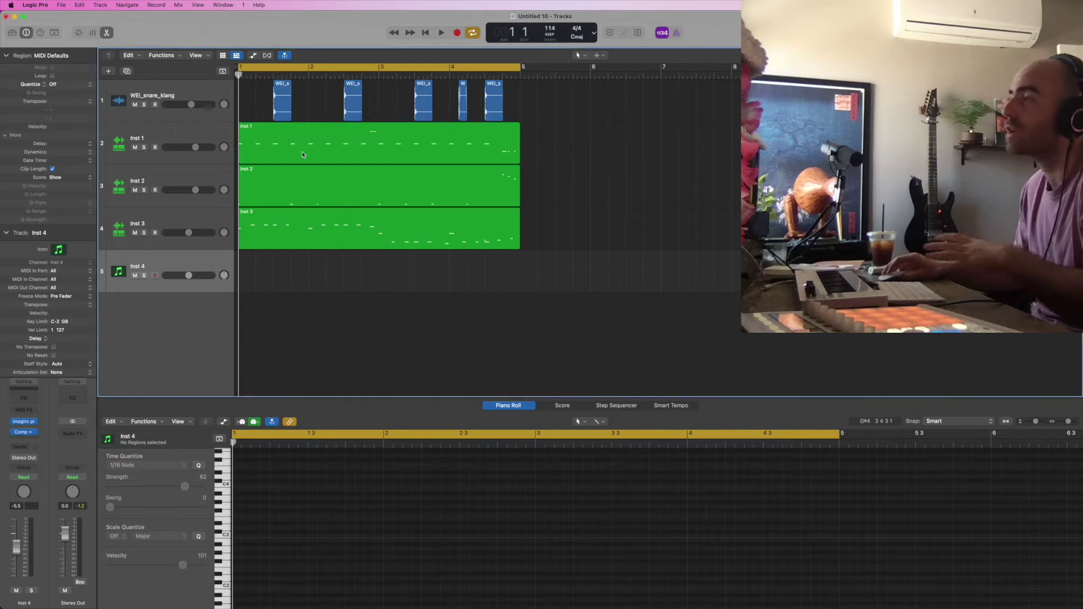
Create an empty one-bar MIDI region at bar 1 on the Inst 4 track, then view and close its imagiro piano window.
scroll(272, 237, "up", 2)
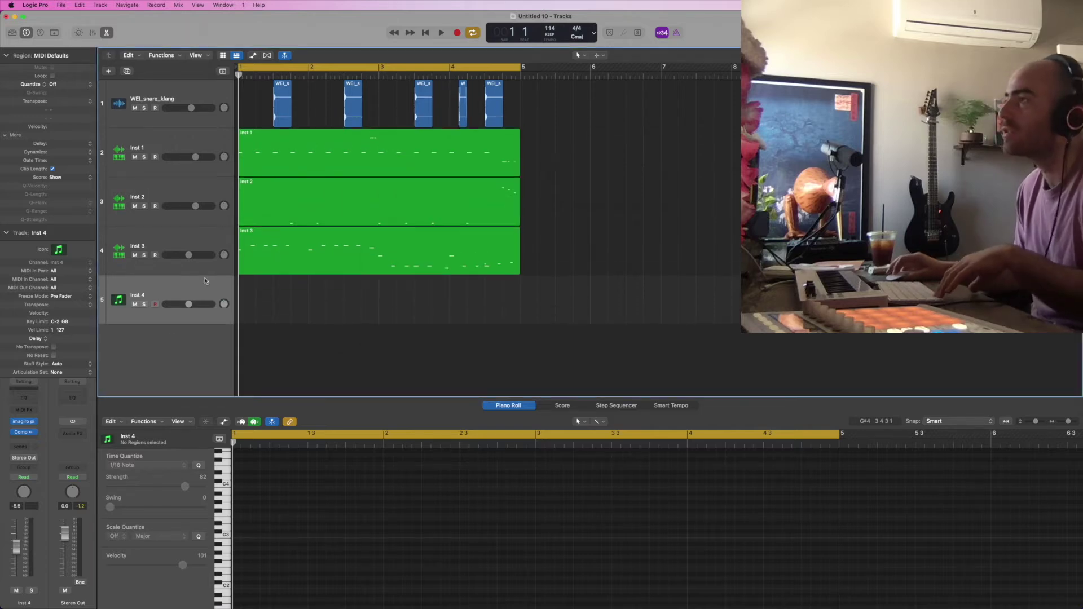
right_click(251, 299)
left_click(260, 305)
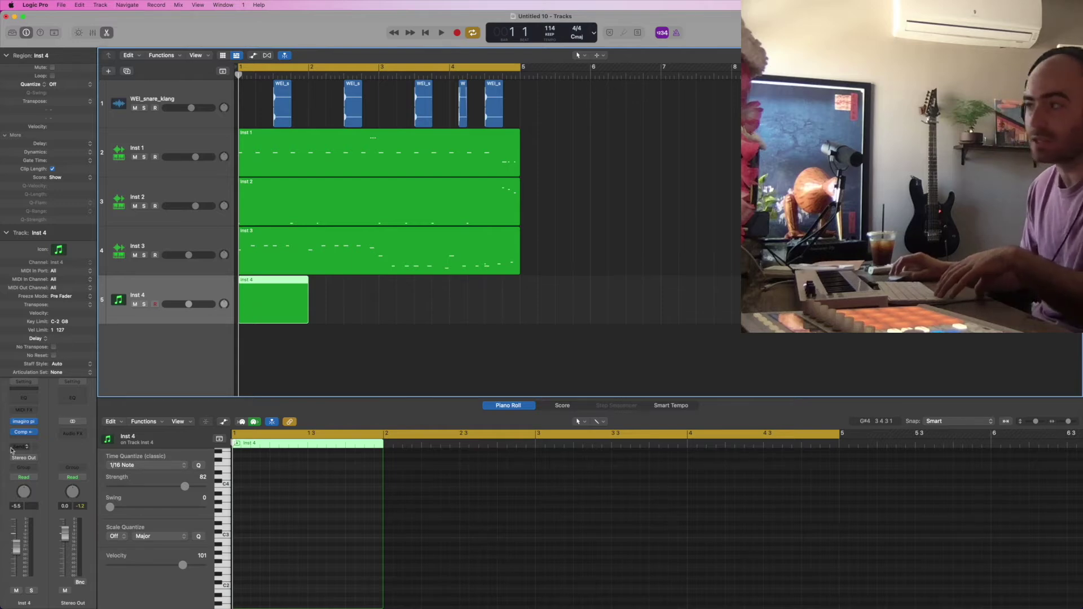
key("v")
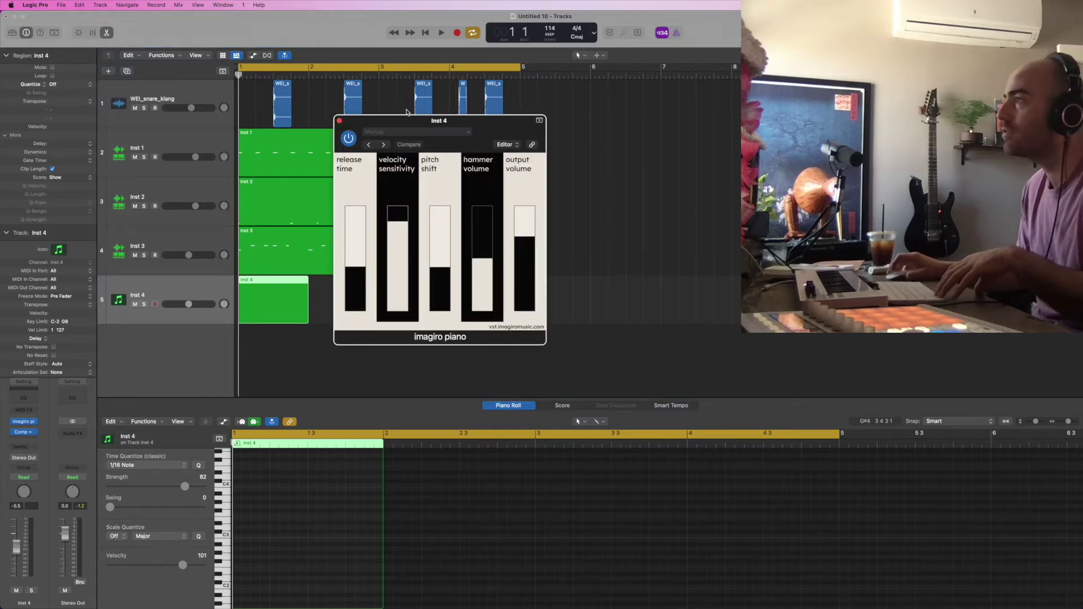
left_click_drag(411, 121, 558, 109)
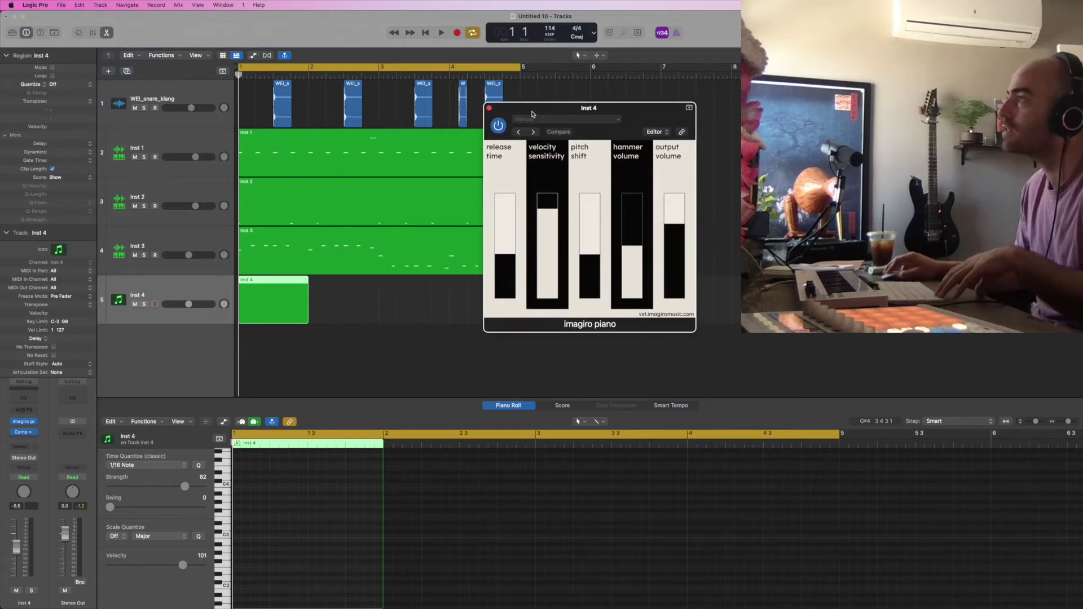
left_click(489, 107)
Build a staggered six-note Gmaj7 chord at the start of bar 1 in the Inst 4 region.
scroll(291, 485, "up", 3)
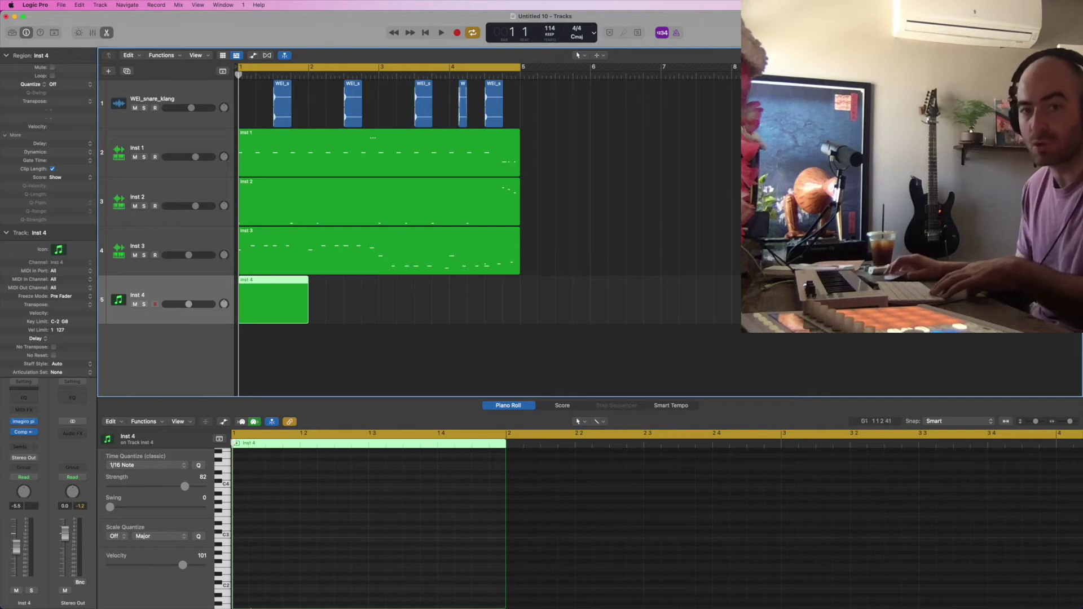
left_click(284, 531, "ctrl+alt")
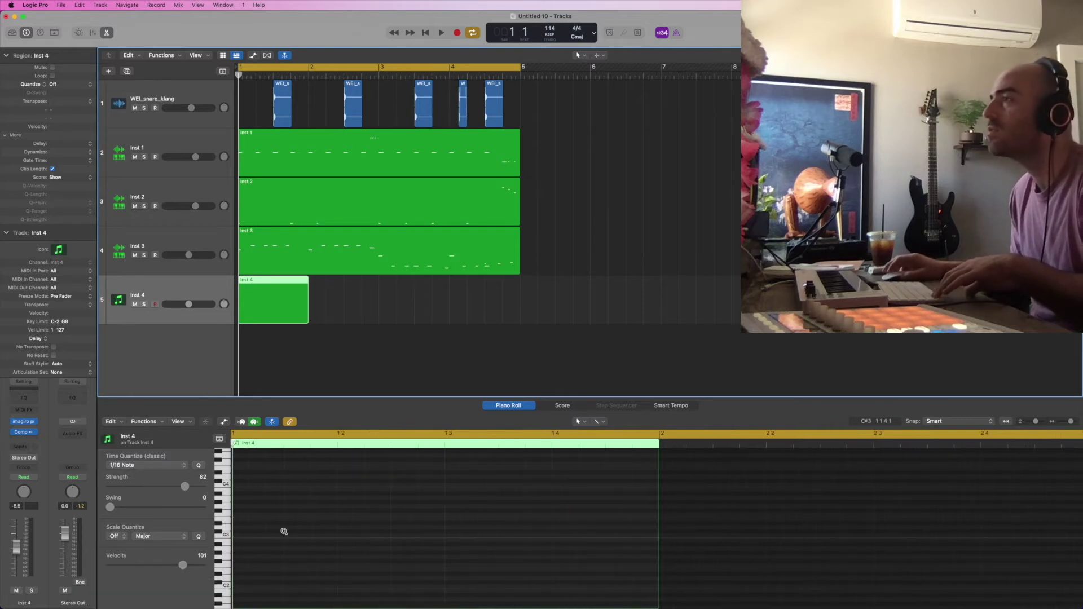
scroll(284, 532, "down", 4)
scroll(284, 531, "up", 3)
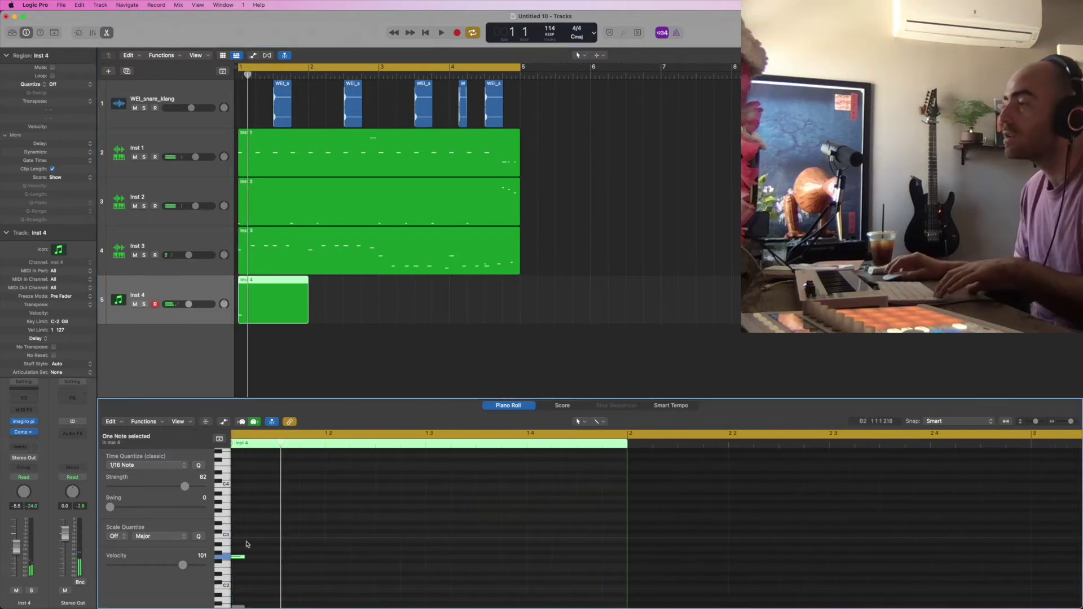
scroll(246, 544, "left", 1)
left_click_drag(254, 556, 268, 490)
left_click(254, 540, "super")
left_click(256, 485, "super")
left_click_drag(323, 579, 273, 478)
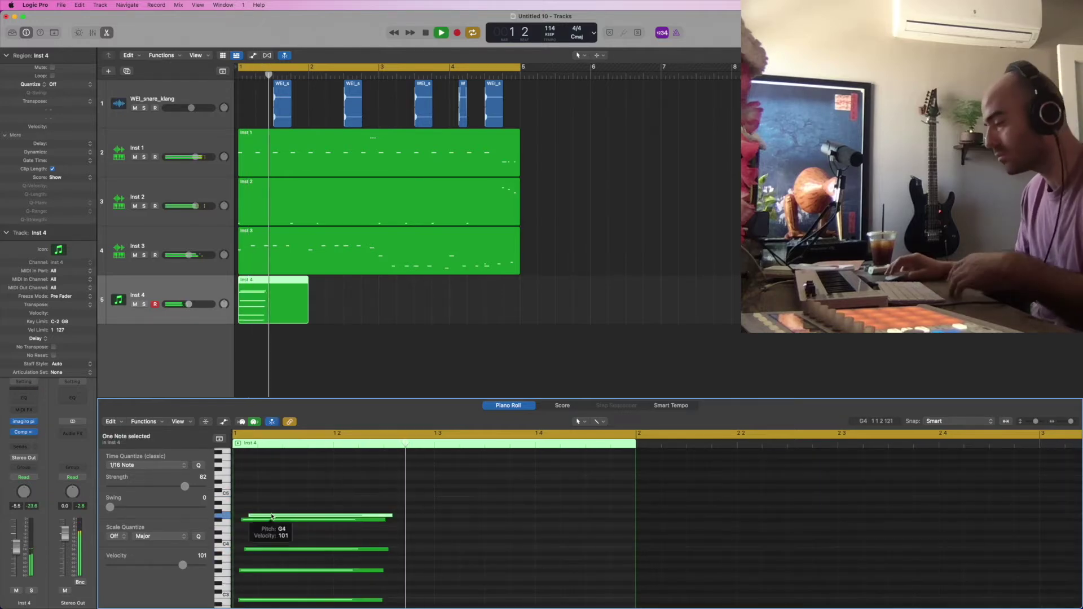
Stop playback, copy all notes of the bar 1 chord, and paste them at bar 2 of the Inst 4 region.
key("super+Left")
key("super+Left")
key("space")
key("super+a")
key("super+c")
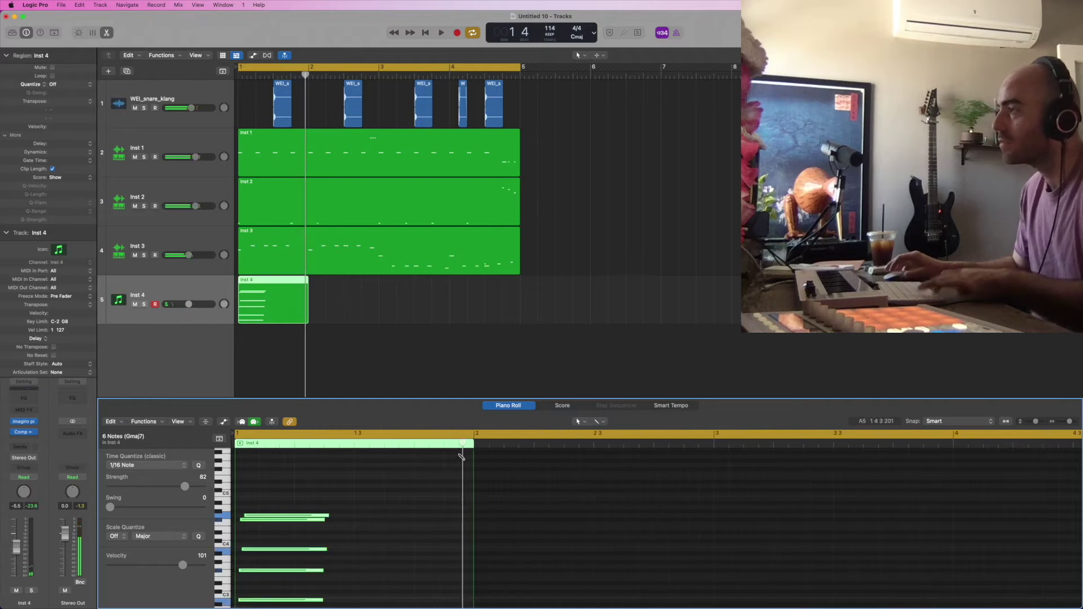
left_click(474, 445)
key("super+v")
Lower one of the top notes of the bar 2 chord and duplicate the first two chords to bars 3 and 4.
scroll(472, 466, "up", 3)
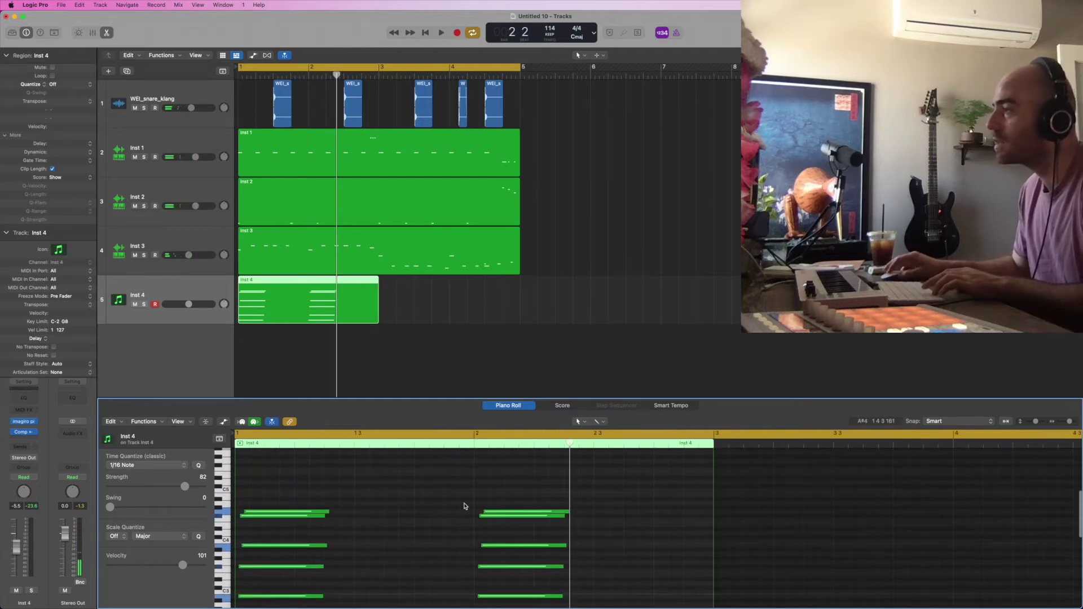
left_click_drag(500, 515, 498, 534)
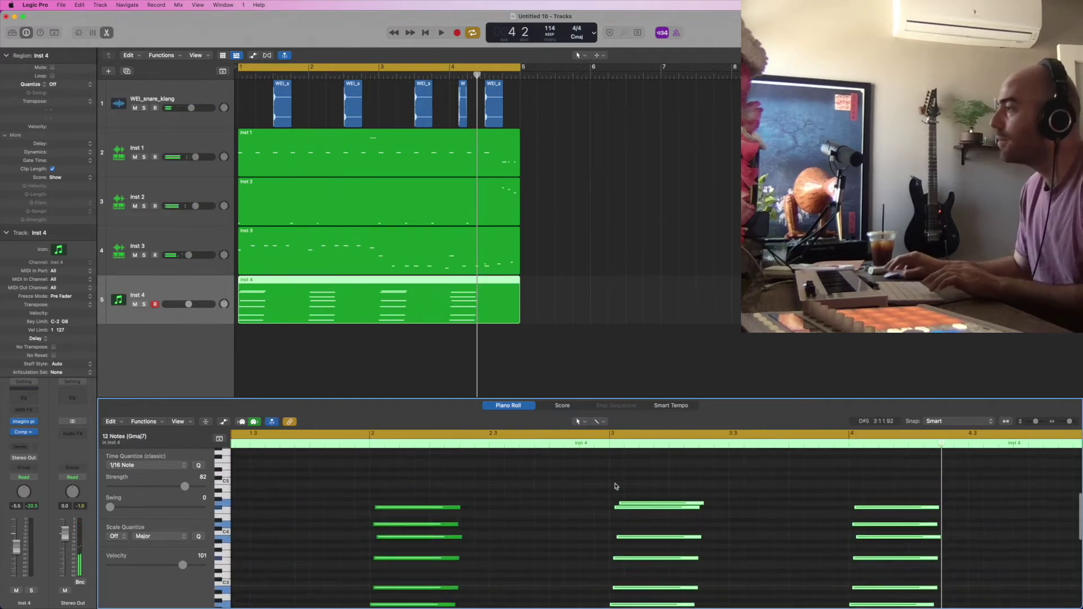
scroll(802, 462, "right", 3)
Transpose the bar 4 chord down to Cmaj7 and move it to beat 3 of bar 3.
left_click_drag(801, 463, 801, 450)
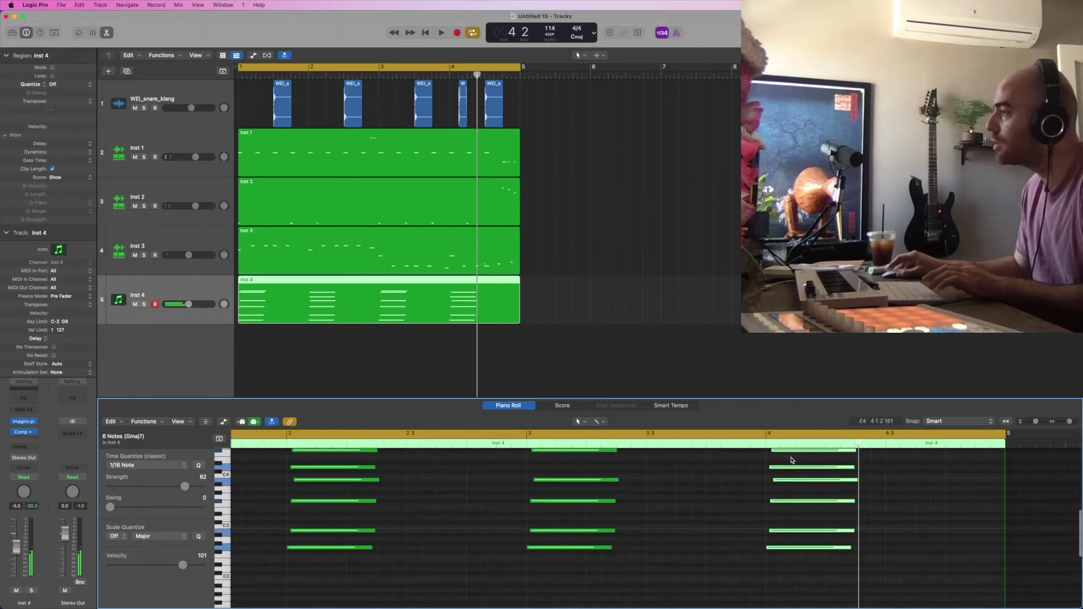
scroll(790, 468, "down", 2)
scroll(790, 479, "left", 2)
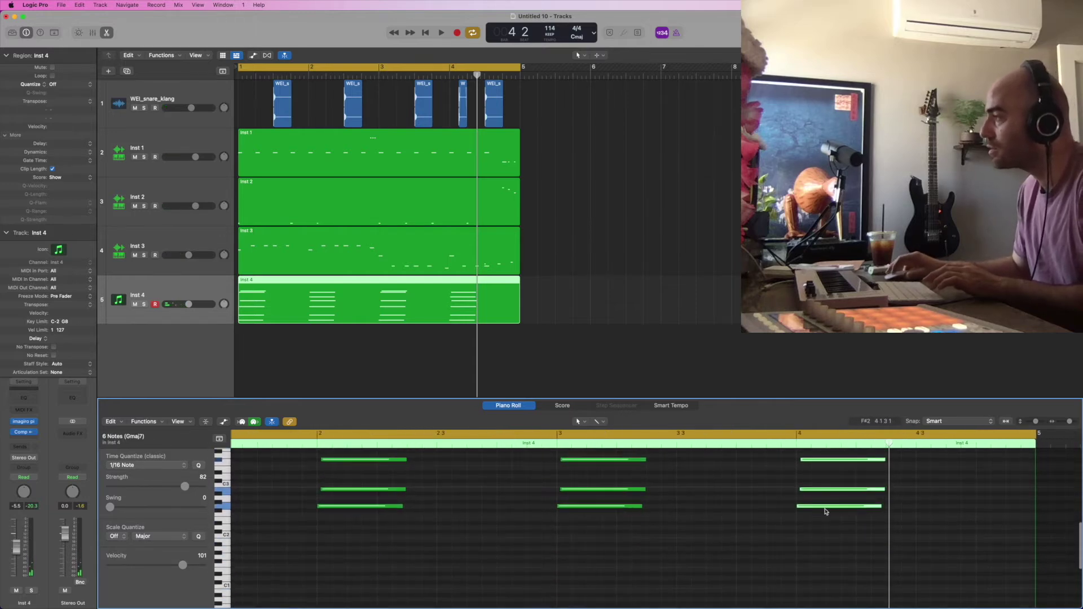
scroll(840, 541, "up", 1)
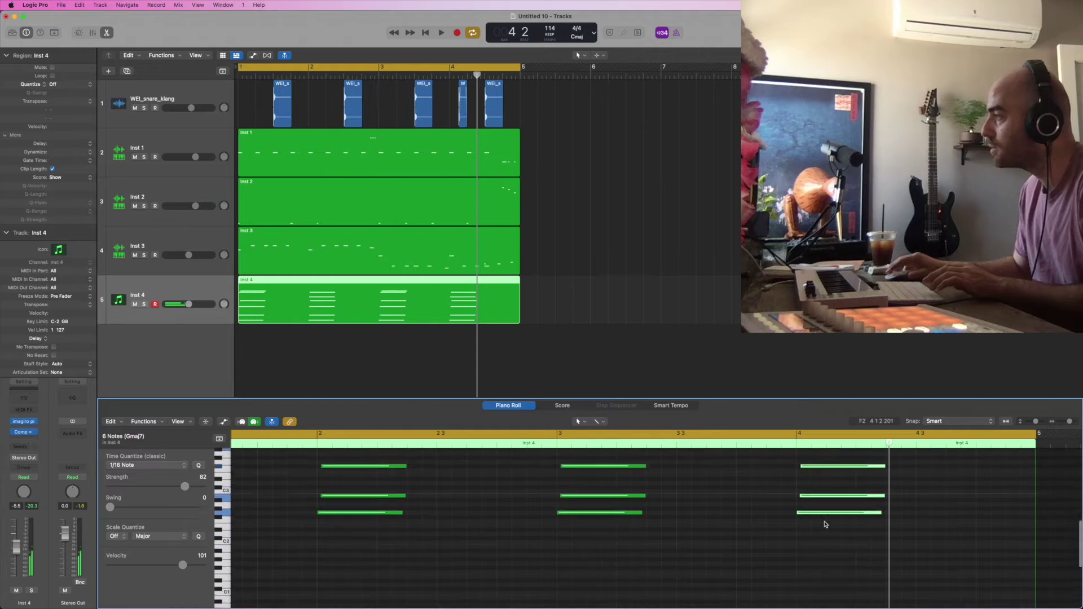
scroll(812, 502, "down", 3)
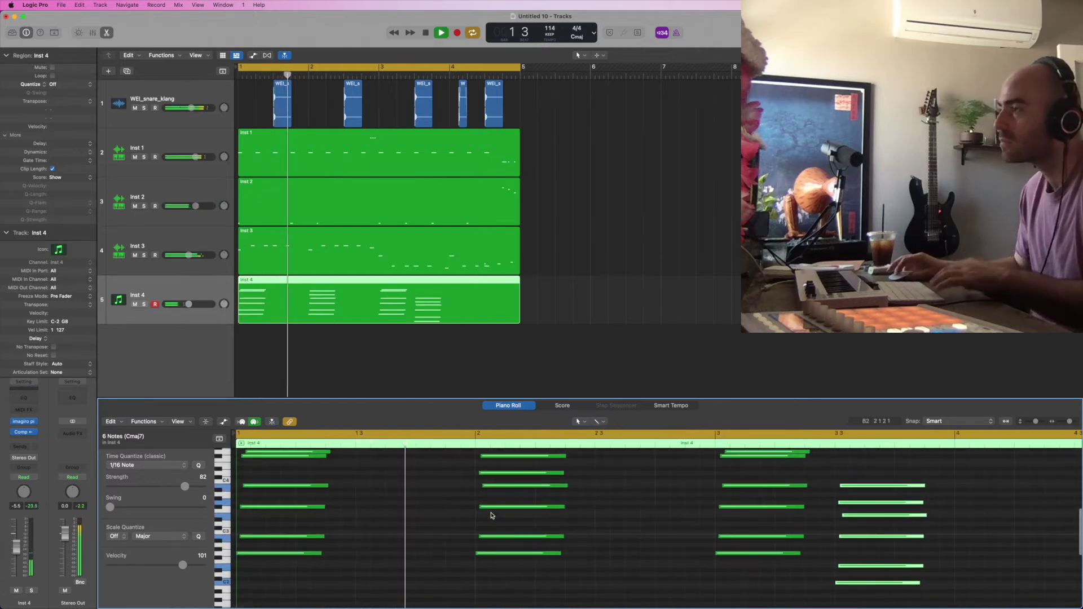
Play a melody along with the loop on the piano and capture the performance into the Inst 4 region.
scroll(488, 516, "up", 3)
key("space")
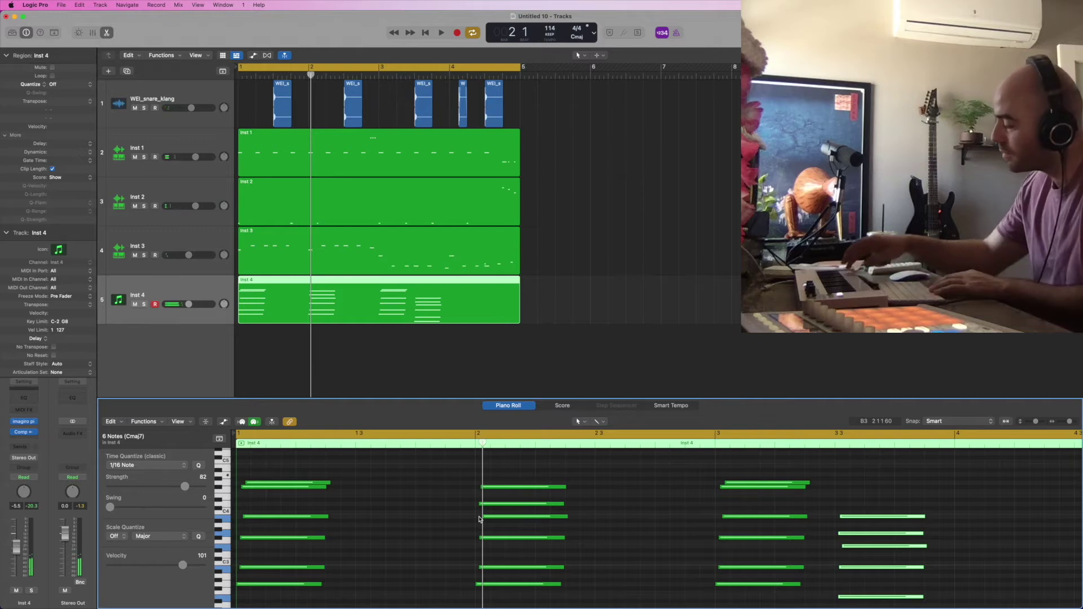
key("space")
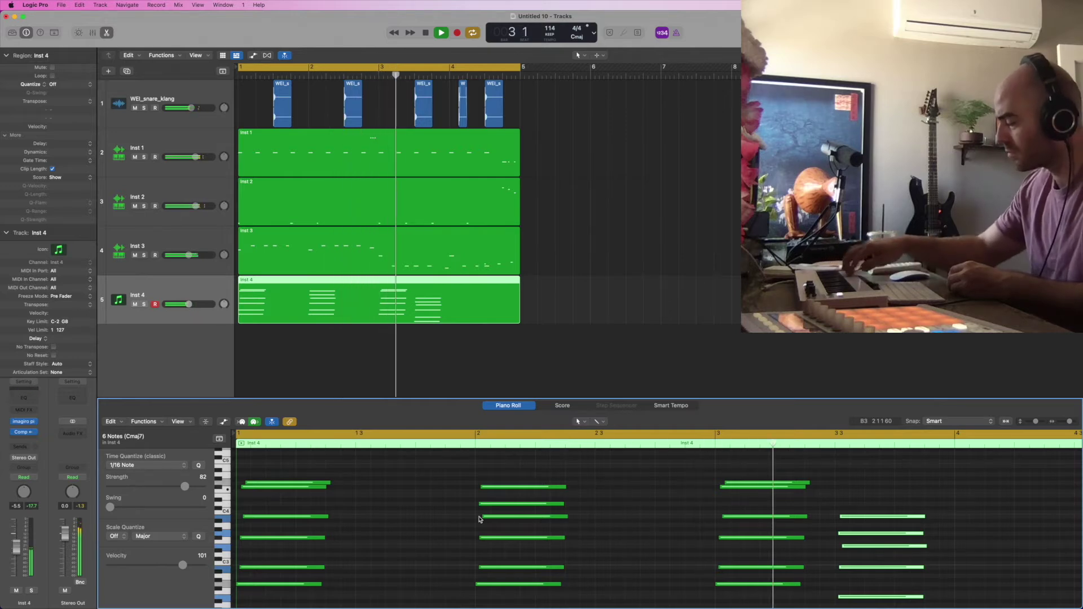
key("space")
key("shift+r")
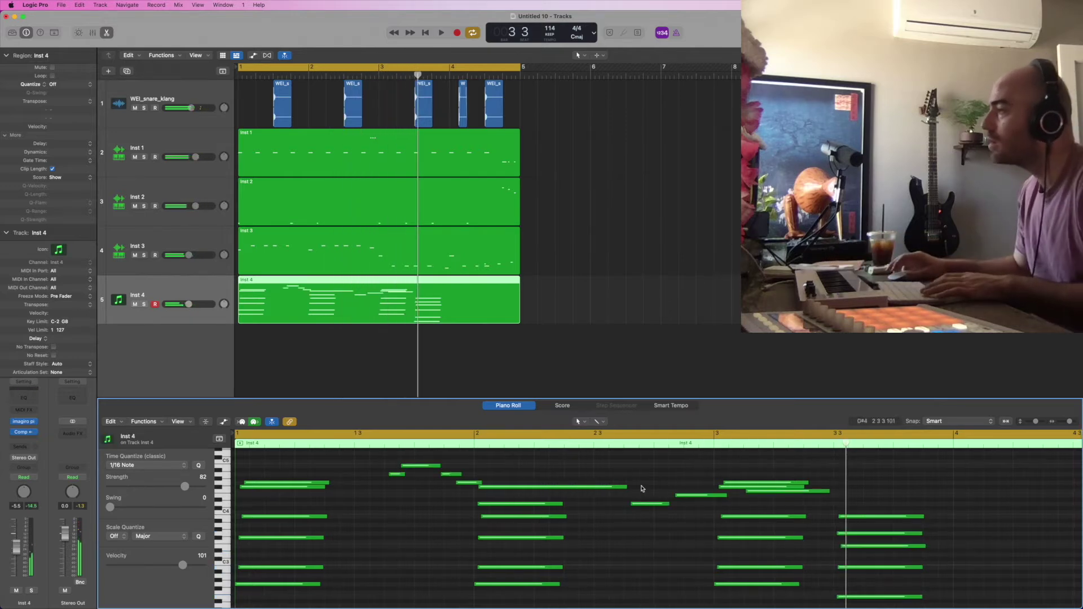
Replace the six-note chords at bar 3 and at beat 3 of bar 3 with four-note Fmaj7/9 chords.
left_click_drag(735, 593, 732, 468)
key("Delete")
scroll(810, 515, "down", 3)
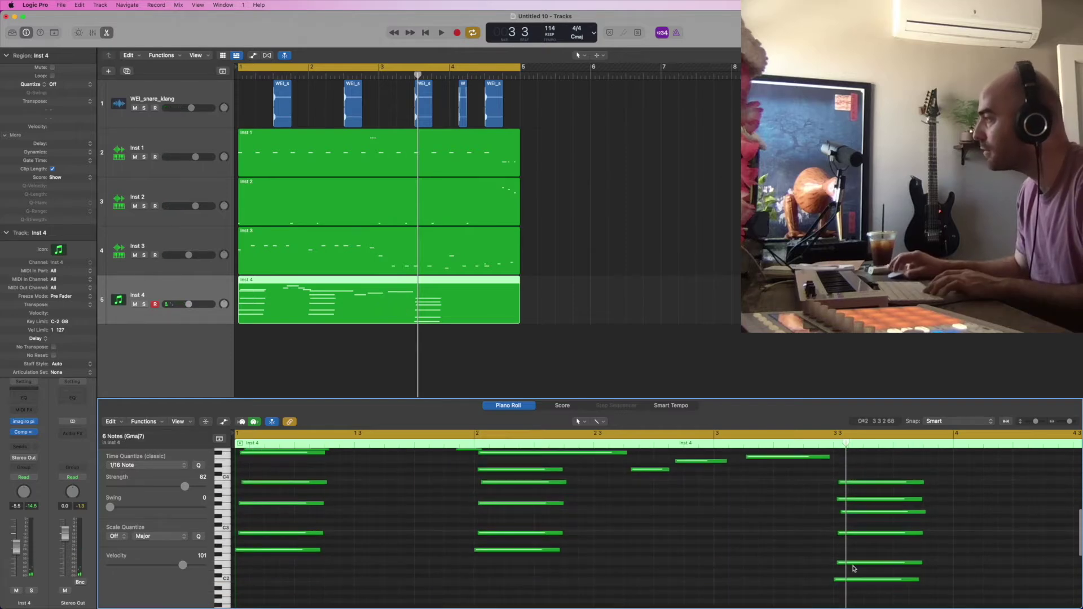
left_click_drag(869, 602, 865, 475)
key("Delete")
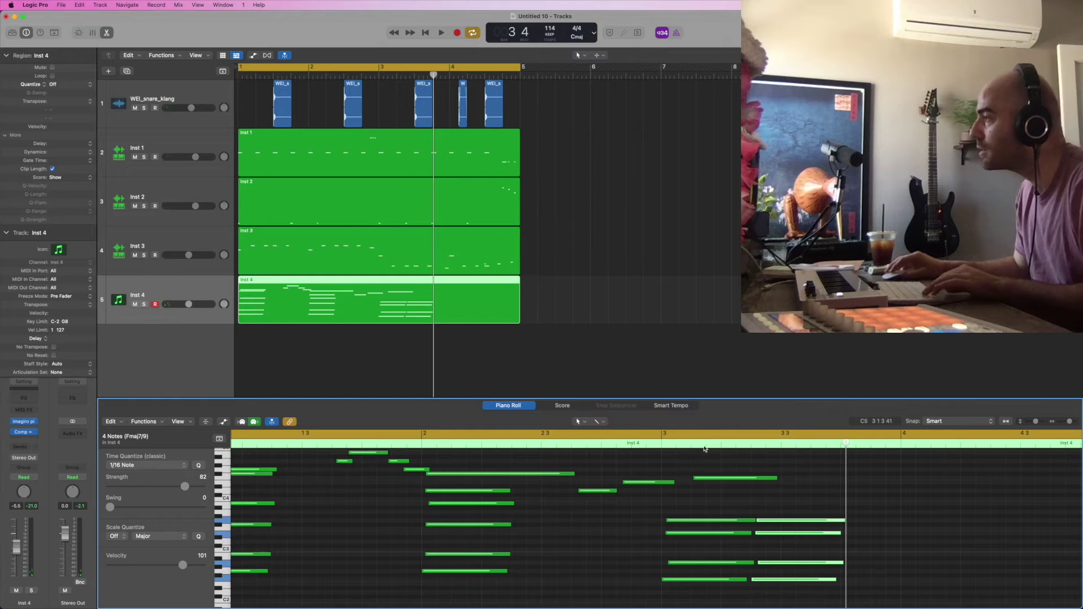
Play from bar 3 and fill bar 4 of the Inst 4 region by pasting the copied chord and adding notes above it.
double_click(666, 446)
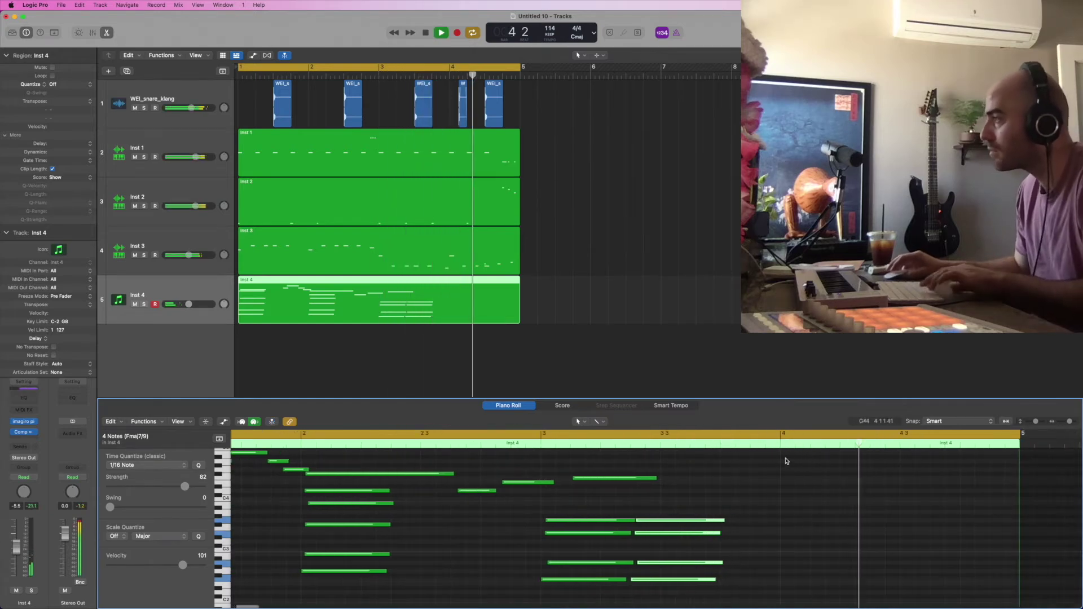
key("space")
left_click(810, 445)
key("super+v")
left_click(795, 525)
Adjust the amp envelope's attack and decay in Inst 3's Quick Sampler and close the plug-in window.
left_click(184, 247)
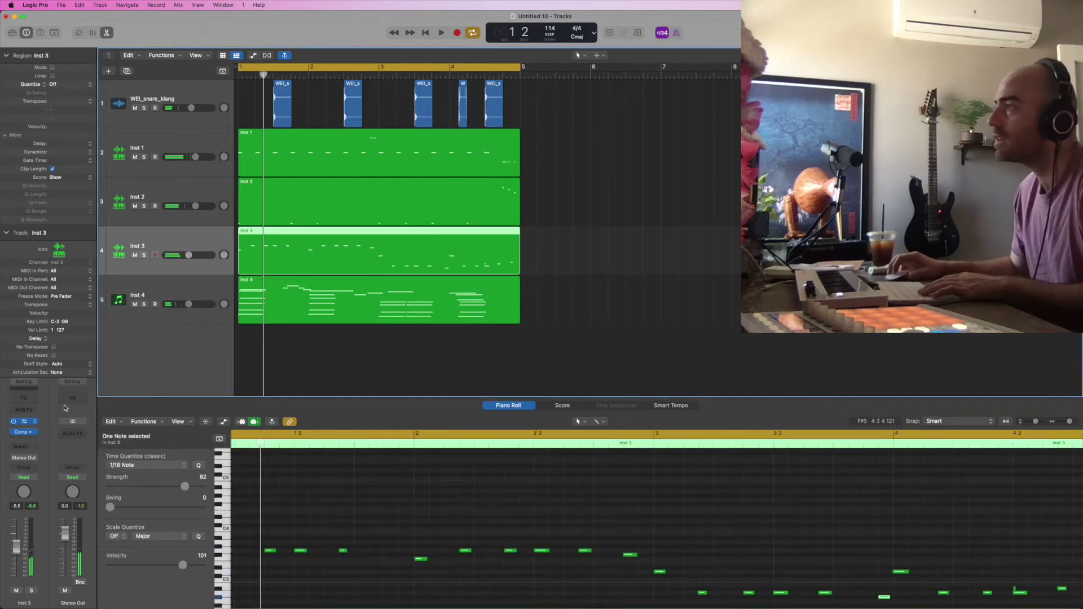
key("v")
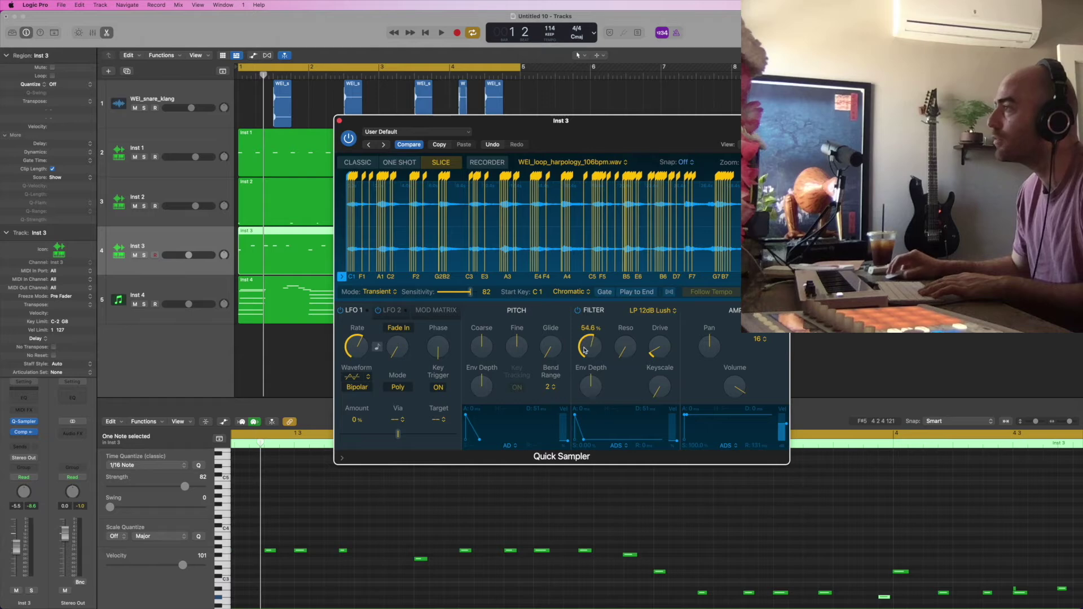
left_click_drag(698, 418, 684, 423)
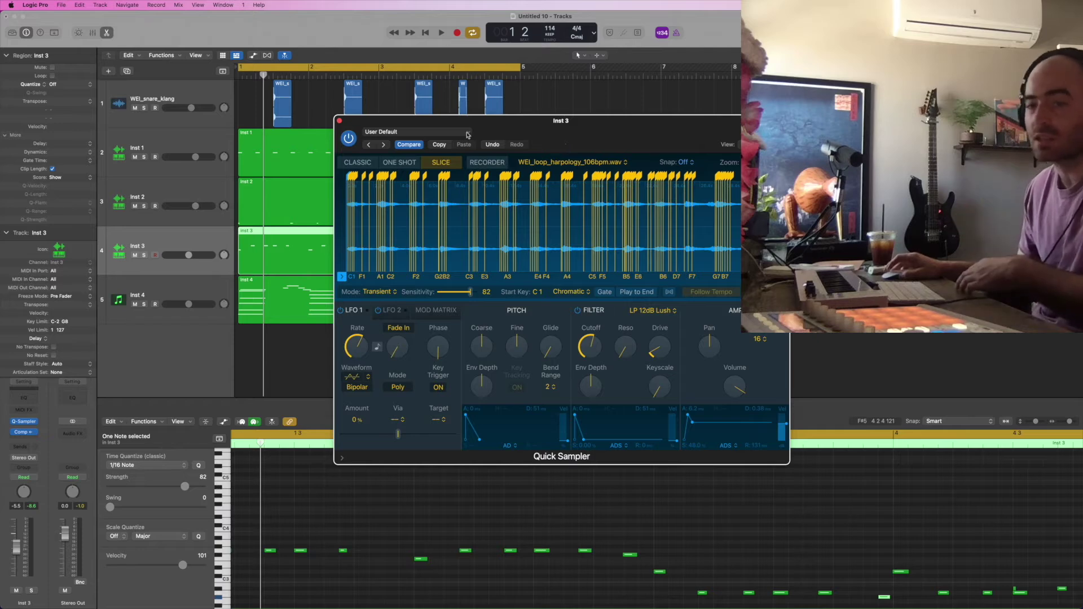
key("super+w")
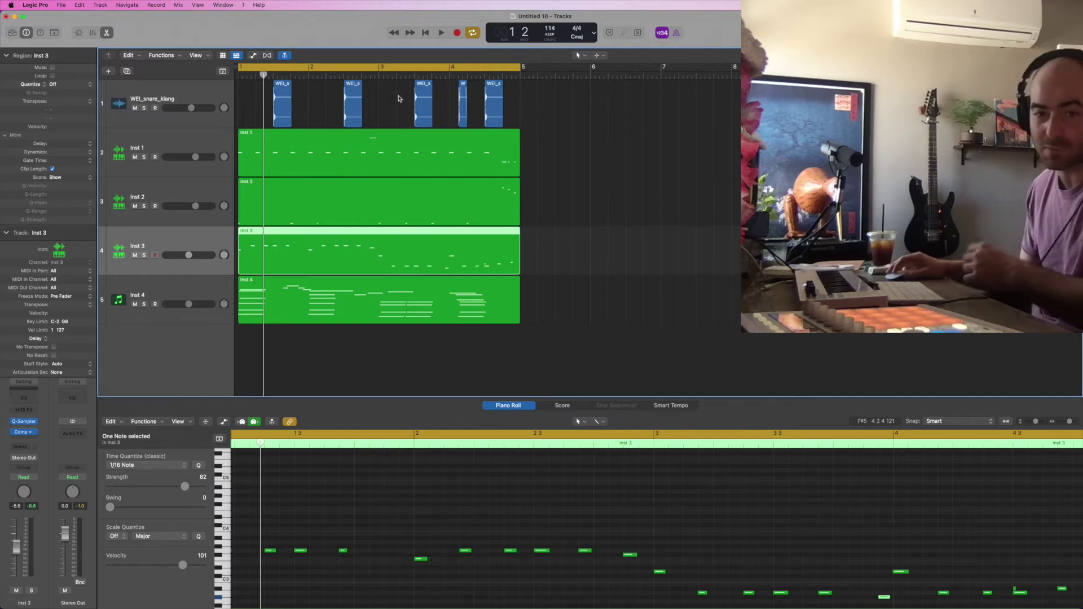
Listen through the loop and add a send to Bus 12 on the Inst 3 track.
key("space")
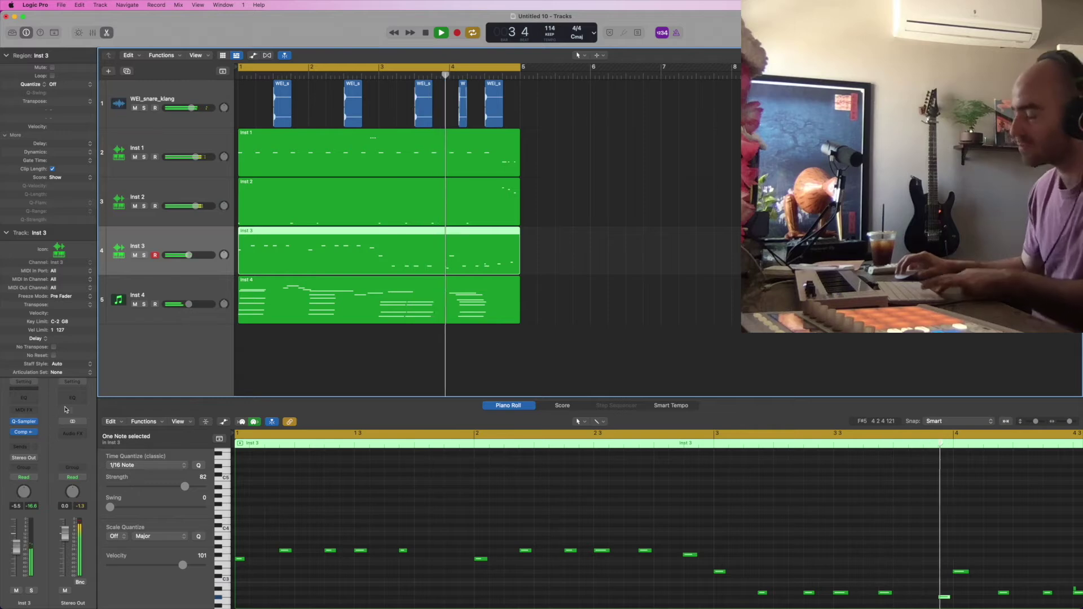
key("space")
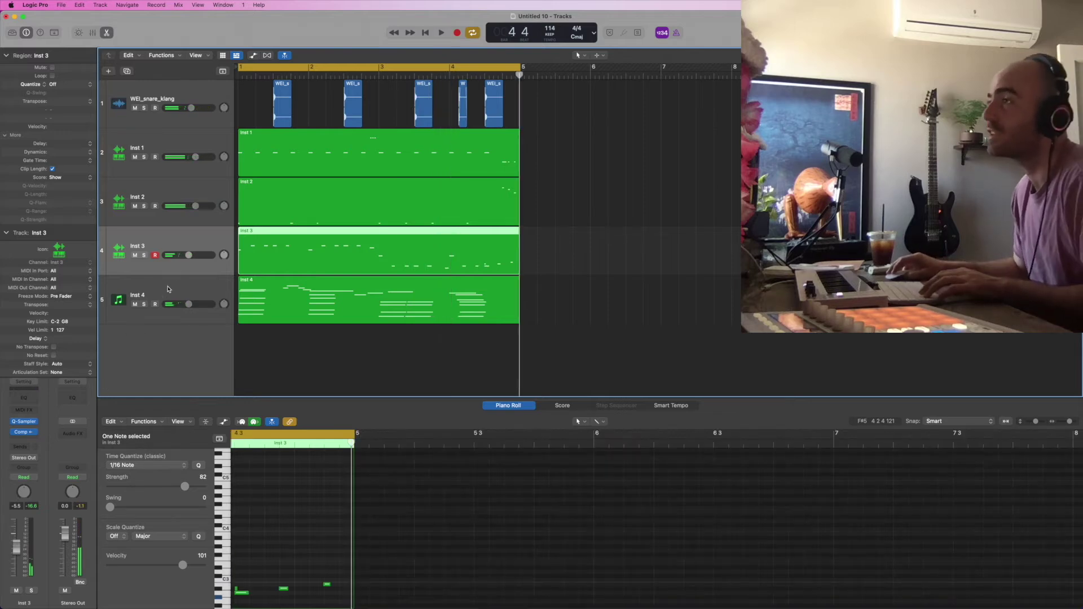
left_click(27, 446)
left_click(98, 355)
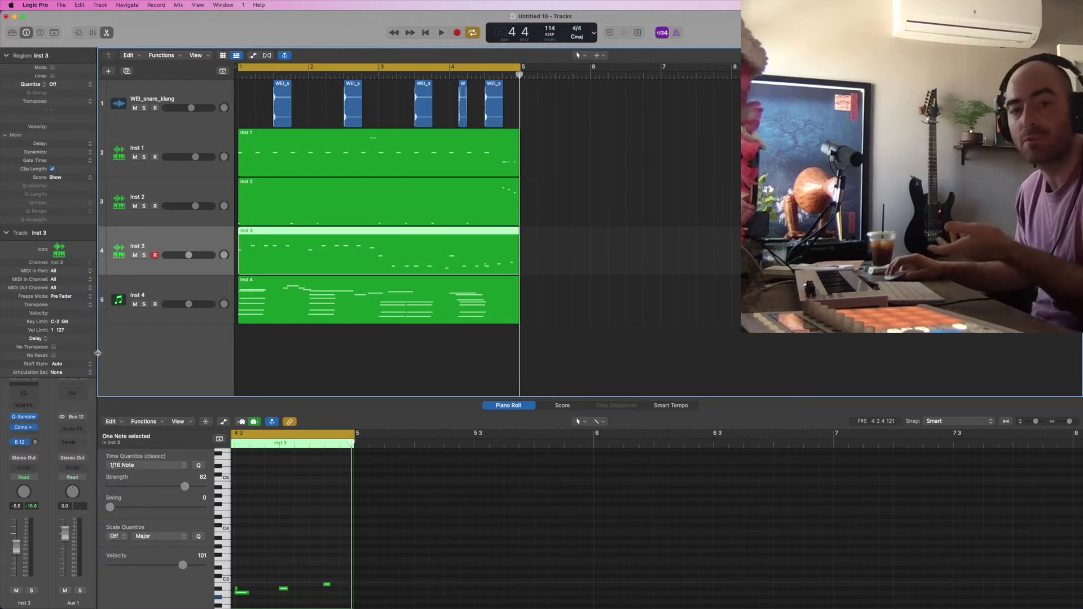
Collapse the Track details and load the 9.0s Bottom of Stairs large-hall reverb setting on the Bus 12 aux channel.
left_click(6, 231)
left_click(24, 377)
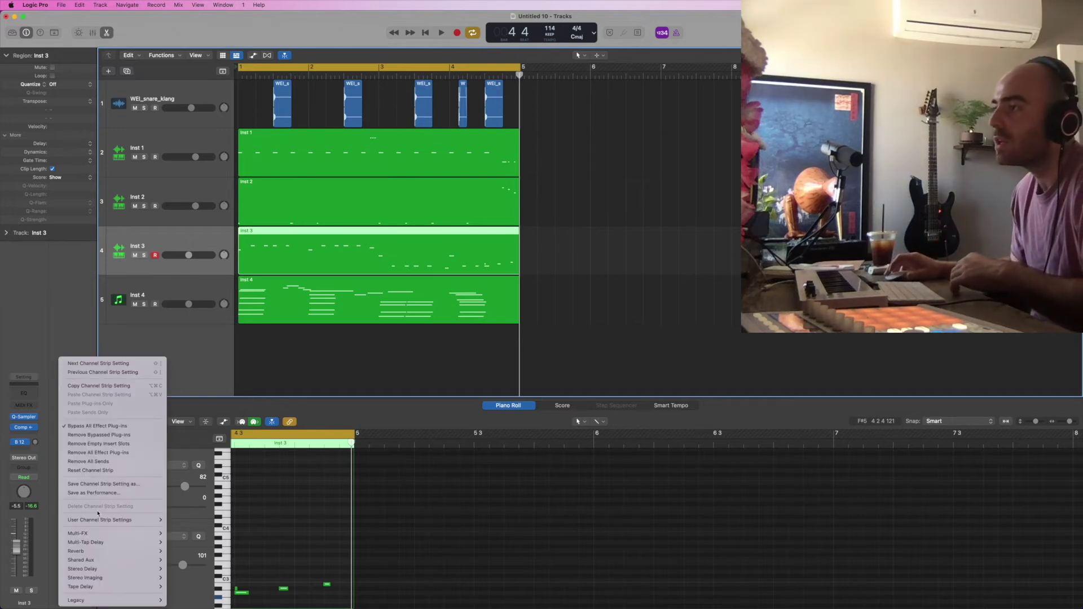
mouse_move(76, 550)
mouse_move(184, 551)
mouse_move(229, 546)
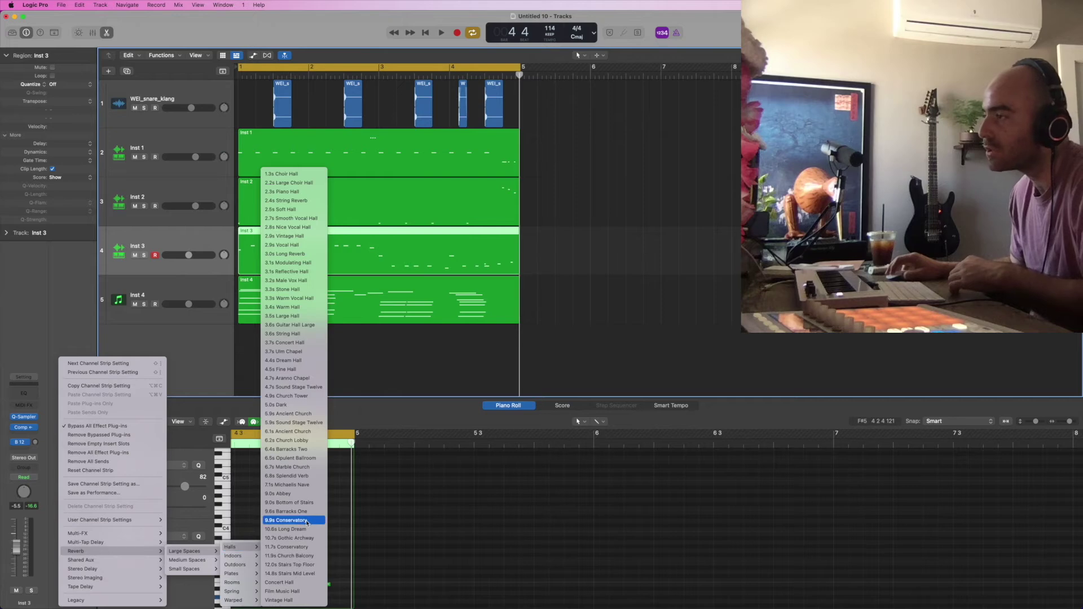
left_click(290, 503)
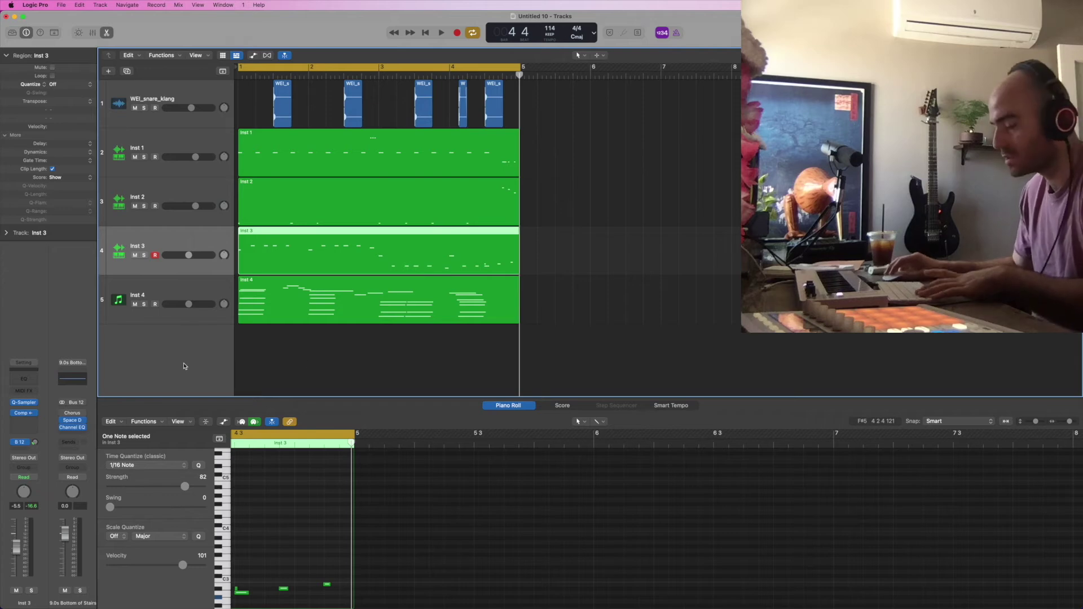
Solo Inst 3 and audition it with the reverb, then solo the Inst 4 track as well and stop playback.
key("s")
key("space")
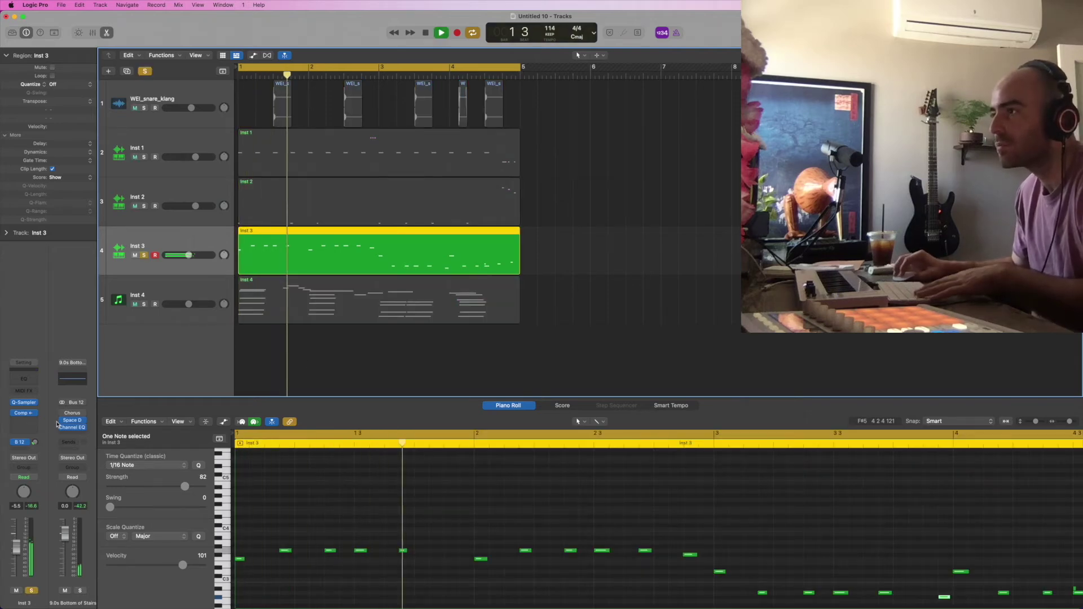
left_click(166, 306)
key("s")
key("space")
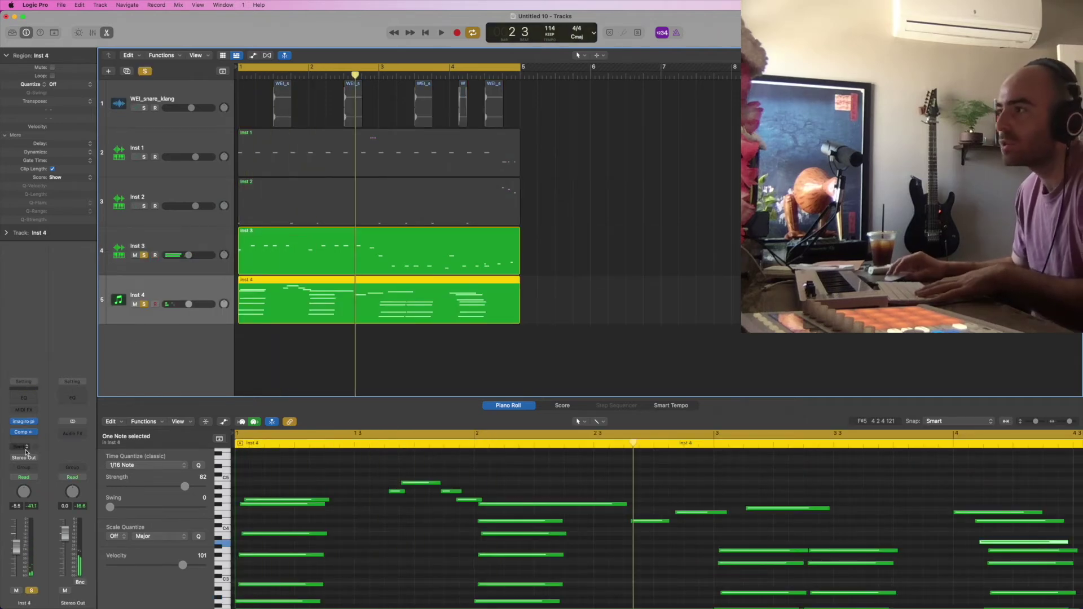
Add a send on Inst 4 to Bus 12, the 9.0s Bottom of Stairs reverb.
left_click(23, 443)
mouse_move(35, 460)
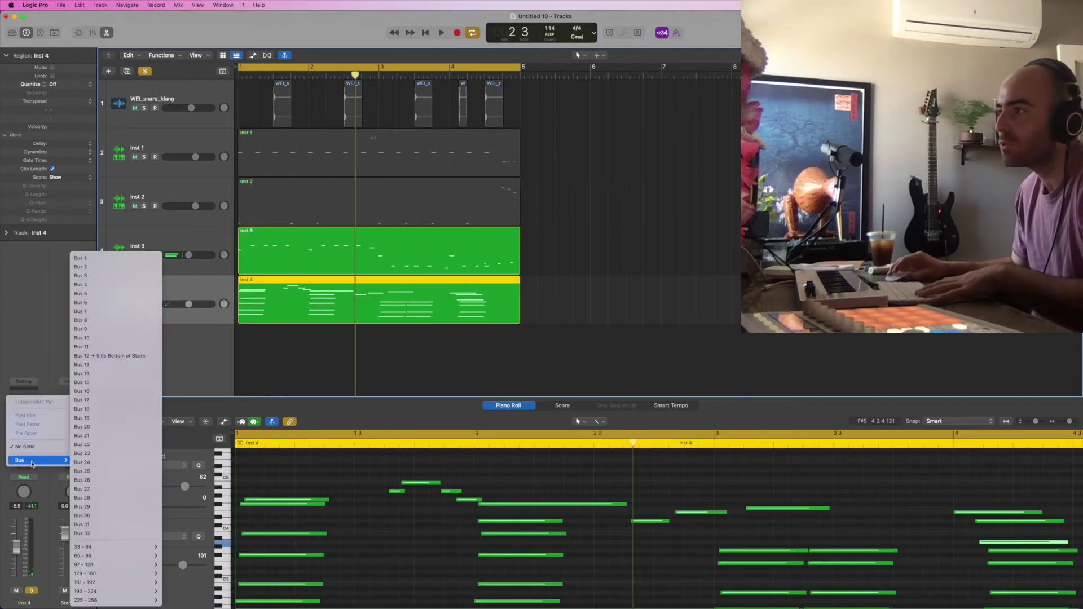
left_click(112, 356)
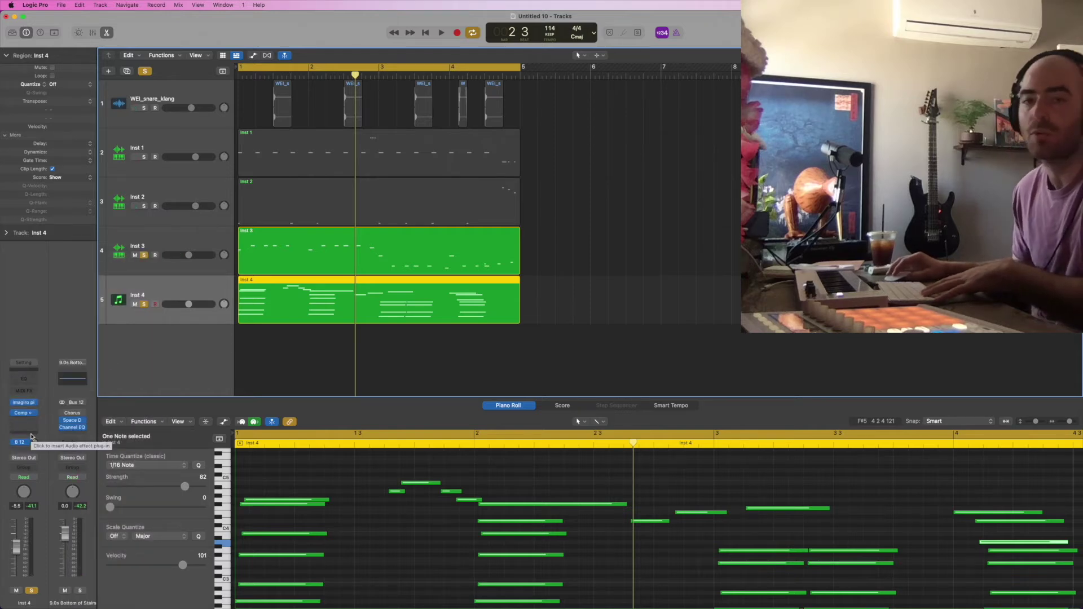
Raise the Inst 4 send level to Bus 12, then clear all solos and play the full loop.
left_click_drag(35, 443, 36, 431)
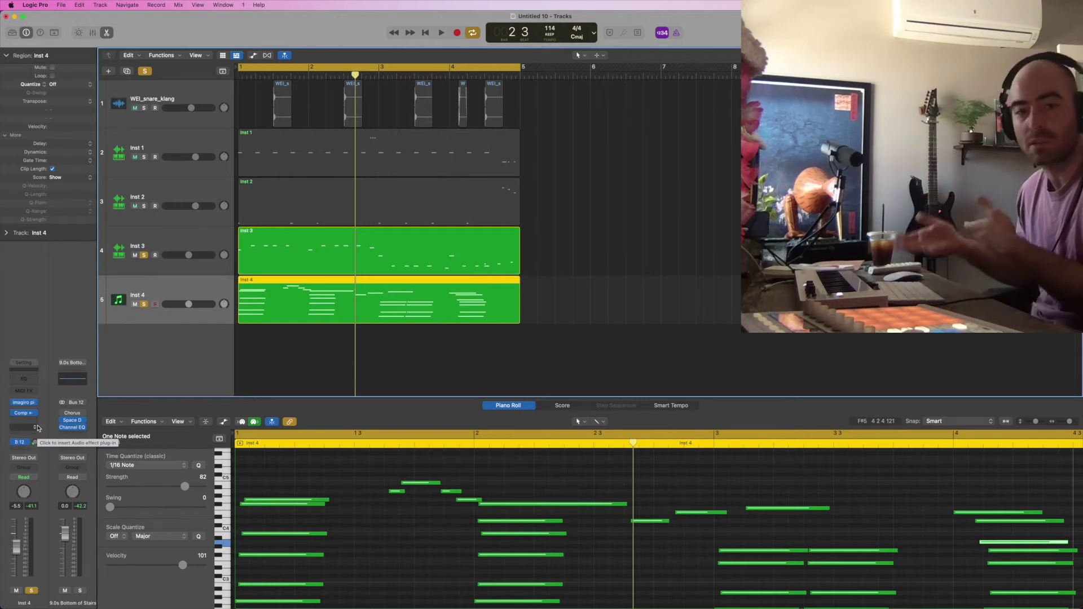
left_click(145, 71)
key("e")
scroll(507, 214, "down", 3)
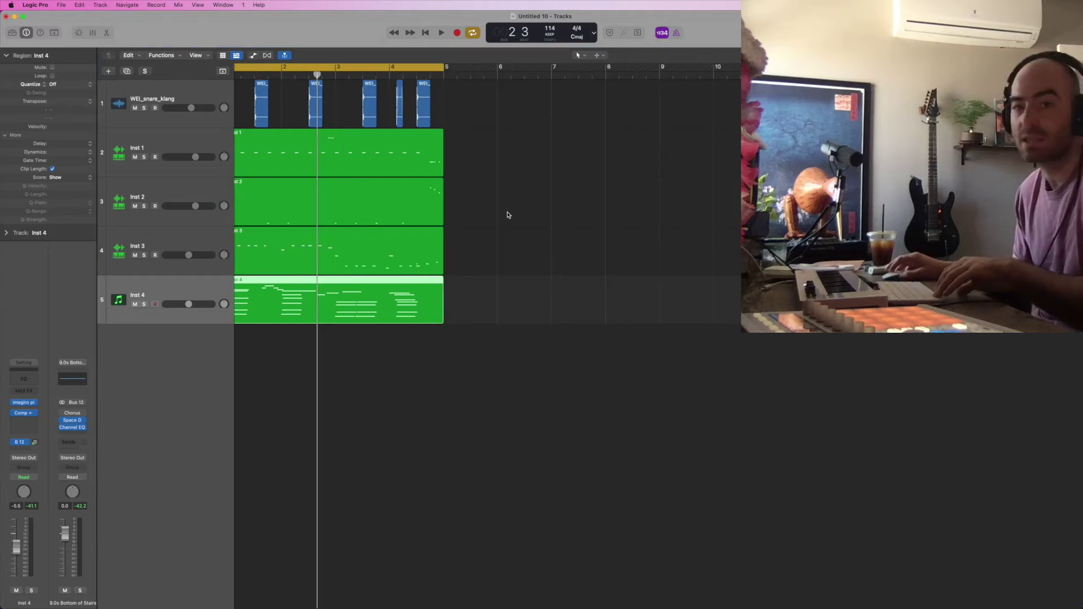
key("space")
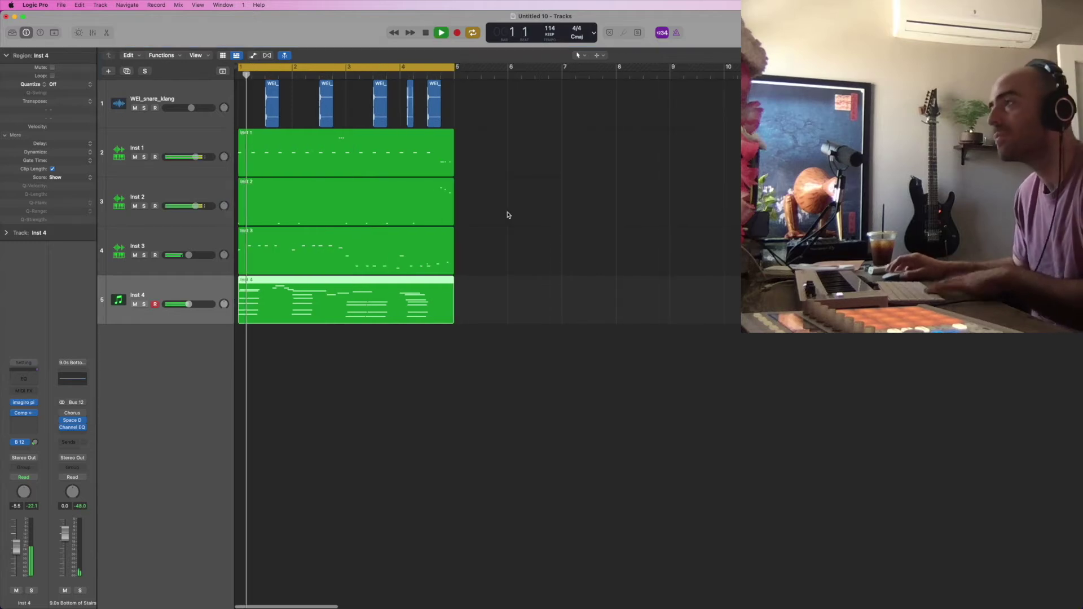
Repeat all regions across bars 5 to 9 and extend the cycle range to bar 9.
key("super+a")
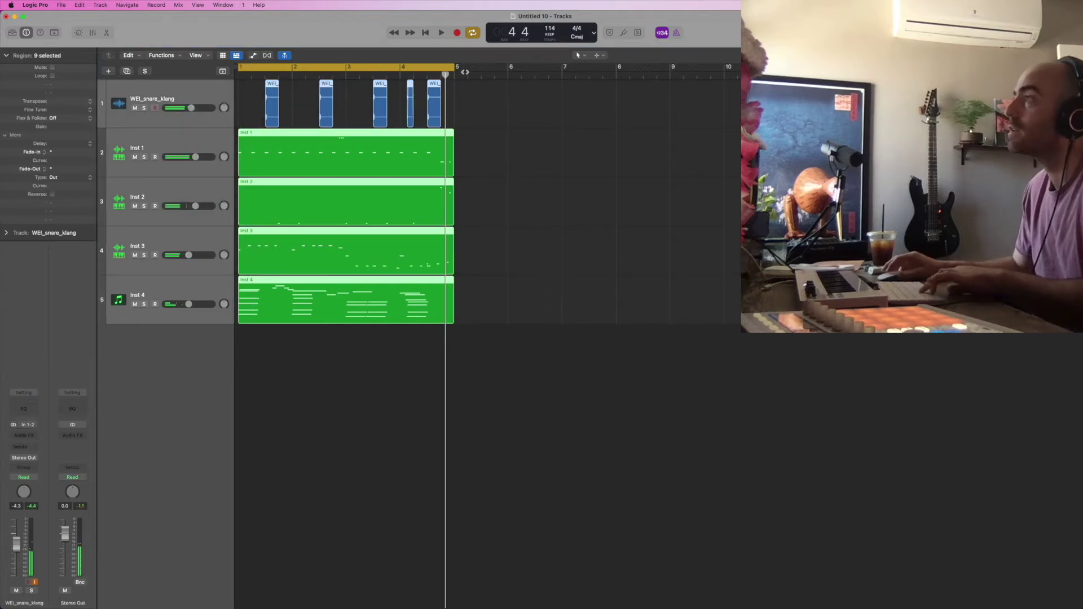
key("super+r")
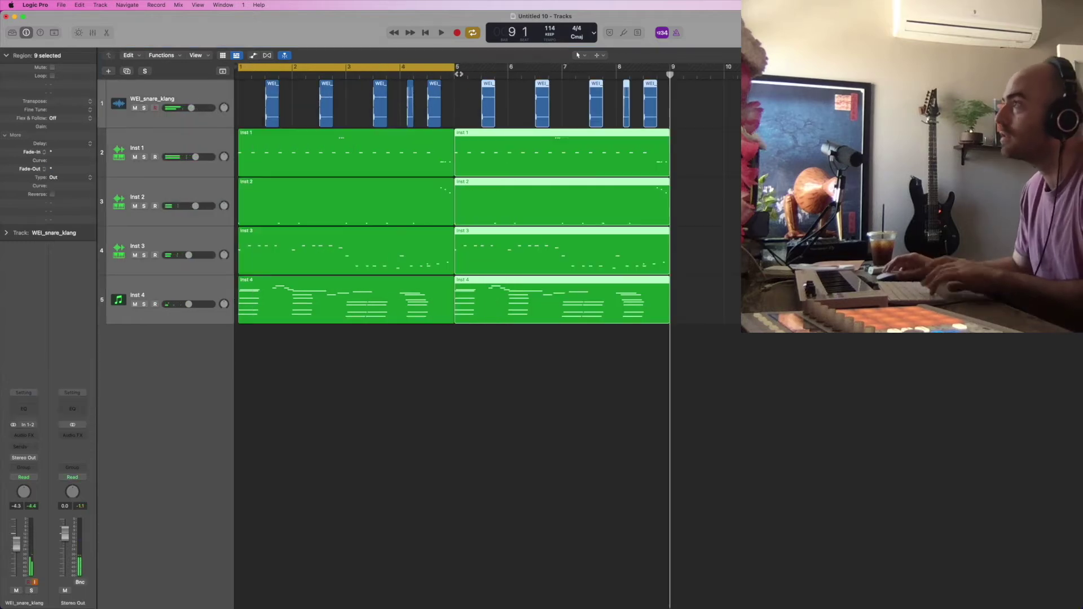
left_click_drag(456, 69, 653, 111)
Add a send to Bus 12, the 9.0s Bottom of Stairs reverb, on the WEI_snare_klang track.
left_click(141, 97)
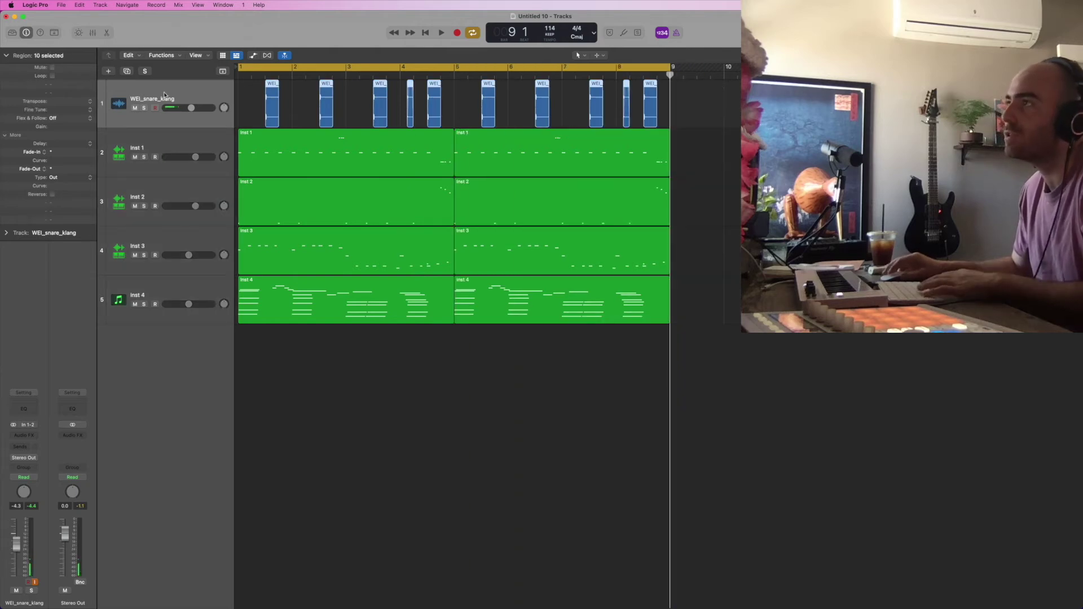
left_click(263, 101)
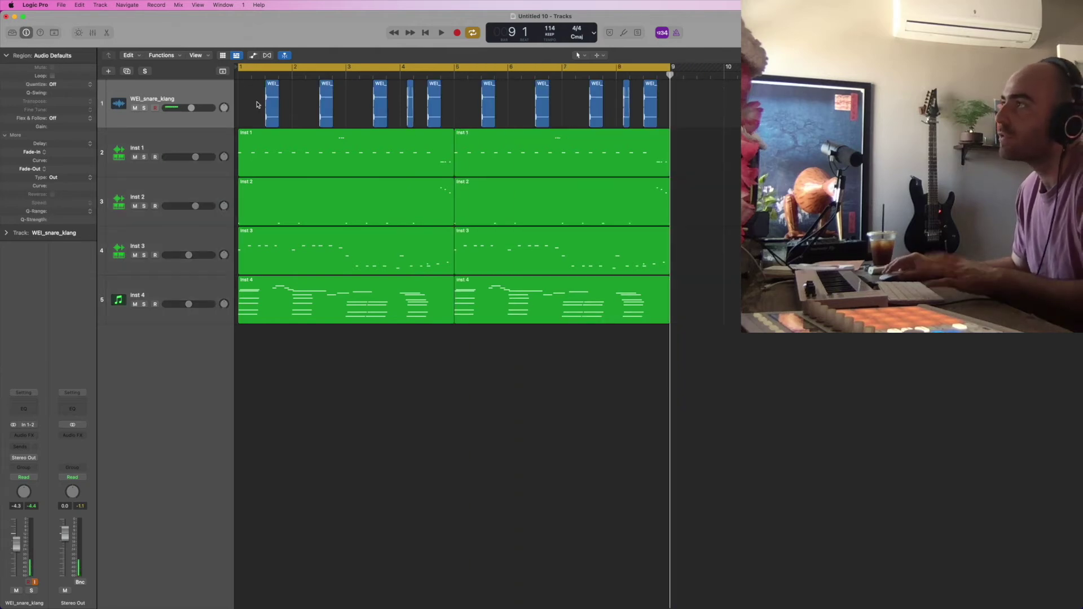
left_click(25, 450)
mouse_move(28, 460)
left_click(116, 356)
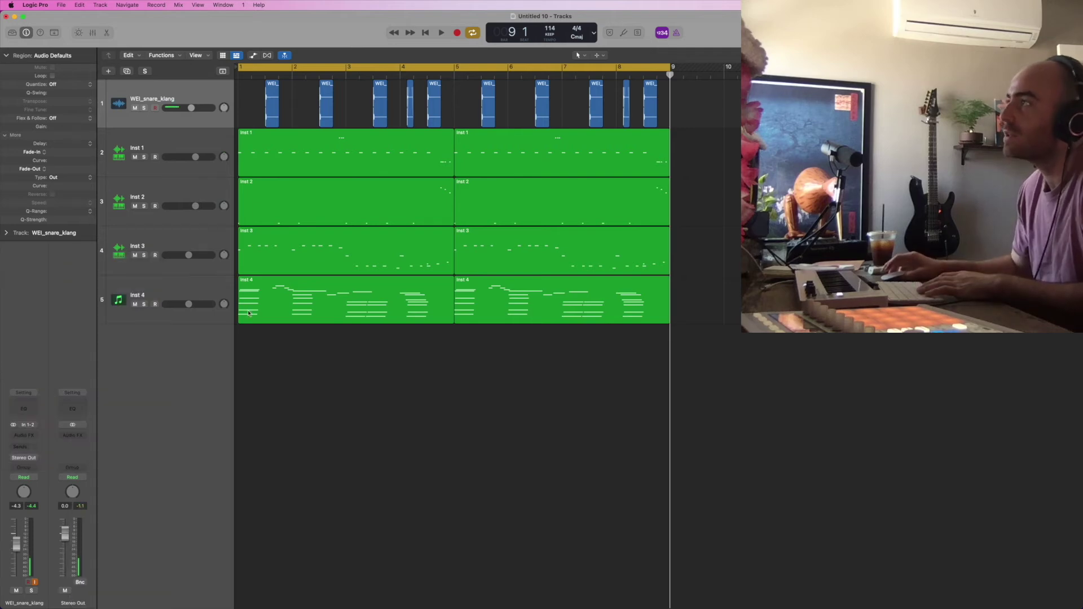
Show track automation and set the WEI_snare_klang lane to the absolute level of Send 1 to 9.0s Bottom of Stairs.
key("a")
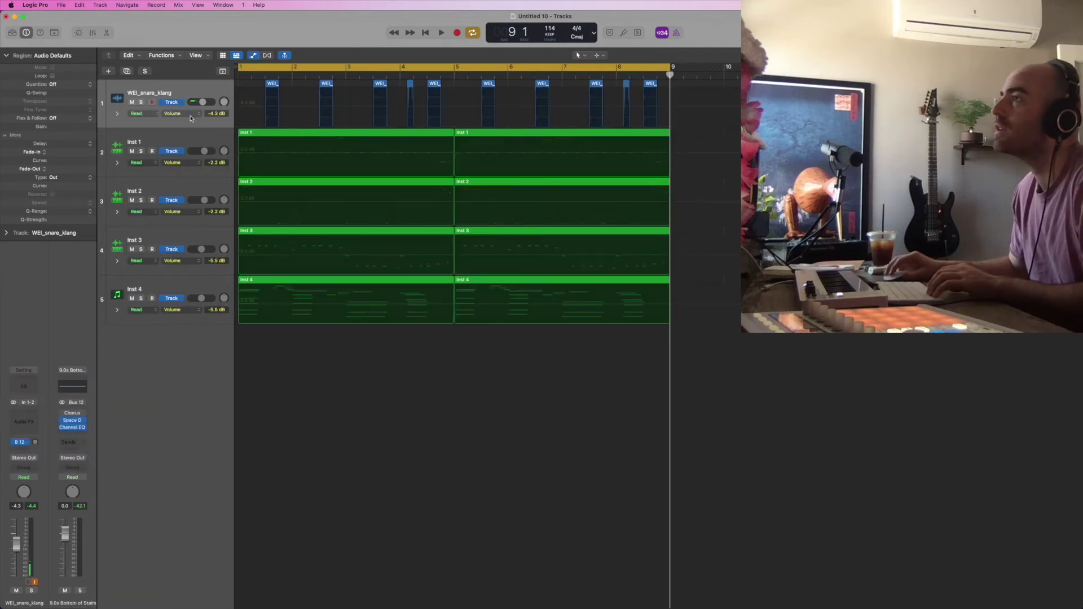
left_click(191, 116)
mouse_move(220, 172)
mouse_move(316, 207)
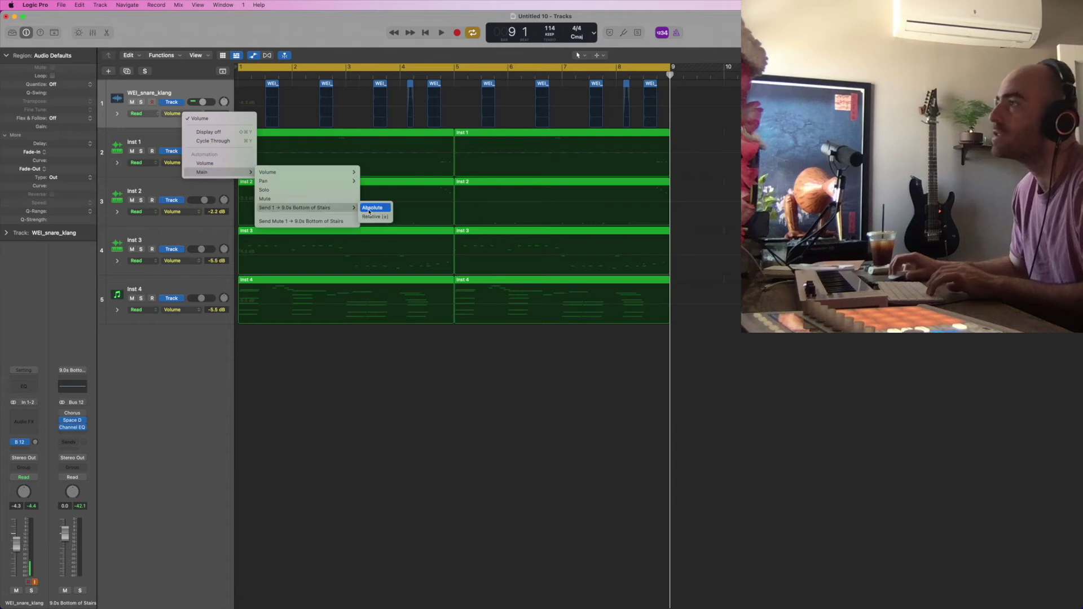
left_click(369, 209)
Automate the snare's reverb send to spike to about -6.7 dB at bar 6 beat 3 and listen back.
left_click(462, 126)
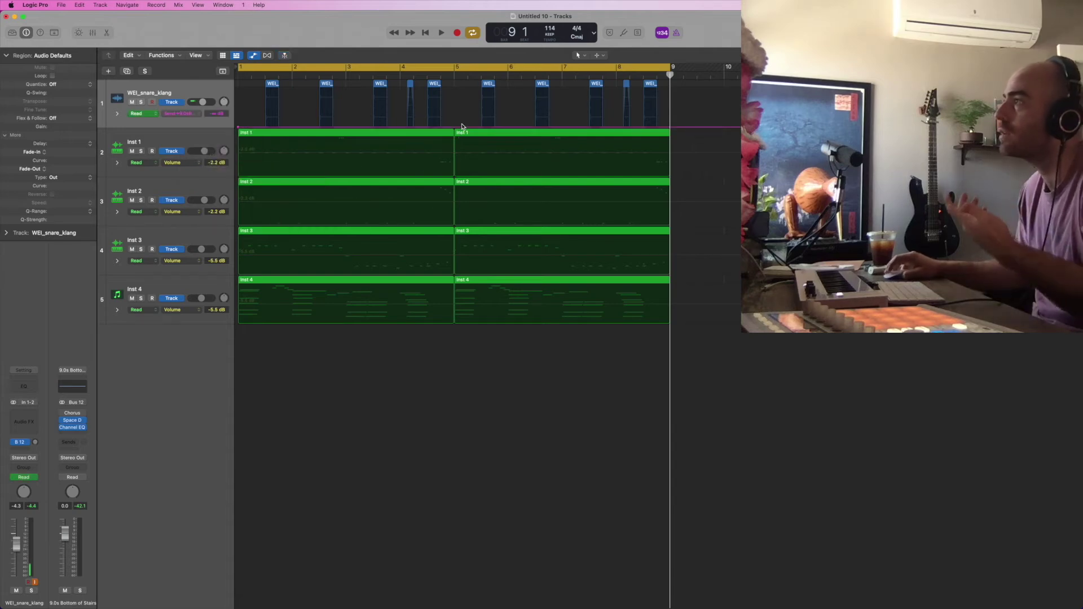
left_click(505, 127)
left_click(482, 128)
left_click(547, 127)
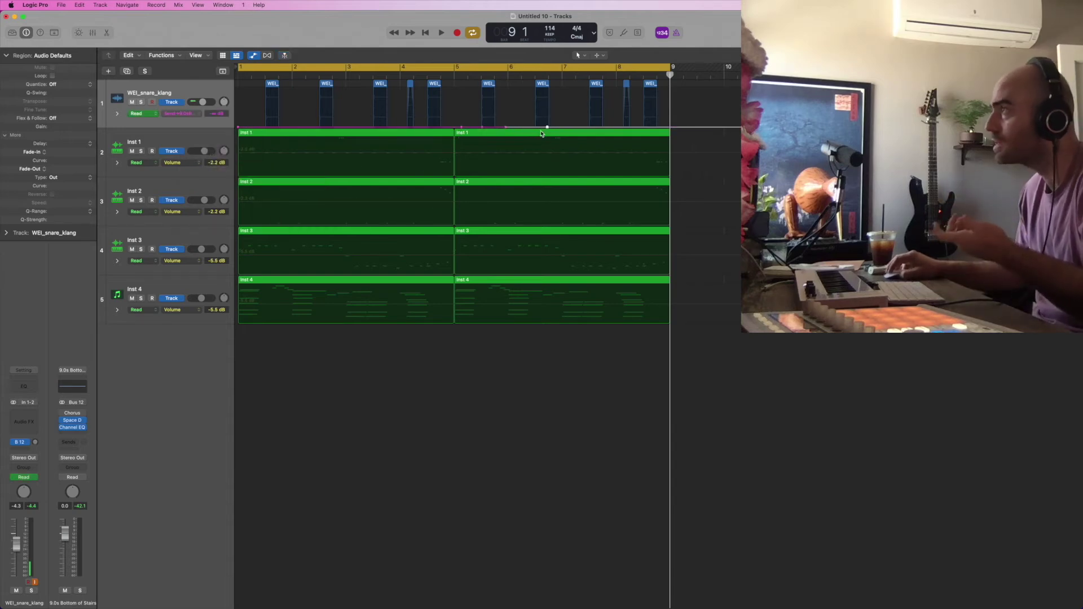
left_click(532, 128)
left_click_drag(535, 127, 536, 108)
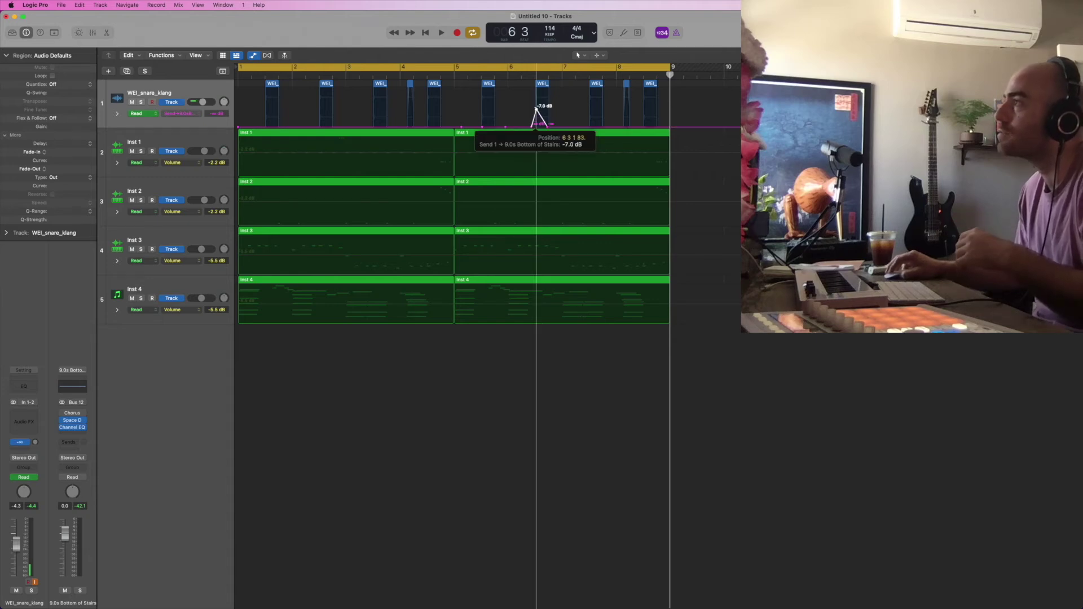
key("space")
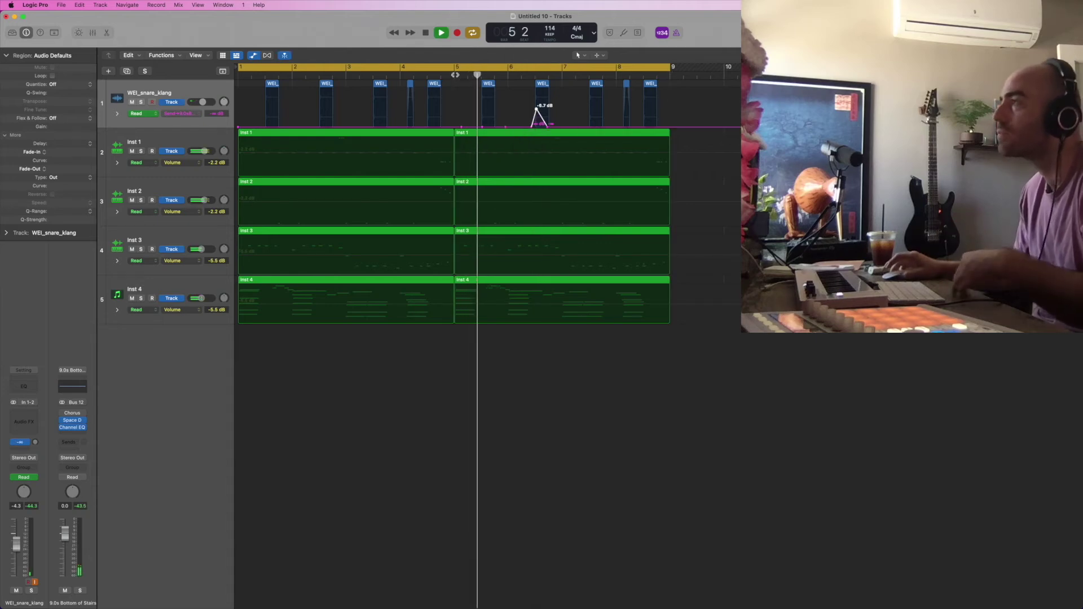
Hide automation, loop the WEI_rim_lofi.1 region after bar 8, and audition the passage.
left_click(255, 57)
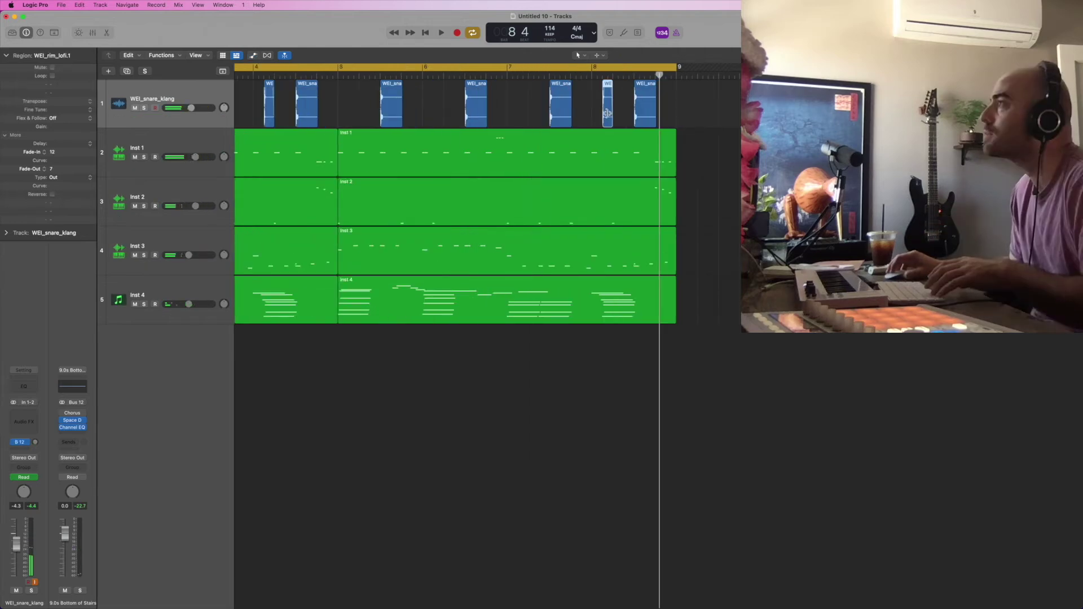
left_click_drag(611, 113, 613, 86)
double_click(591, 74)
scroll(594, 74, "left", 5)
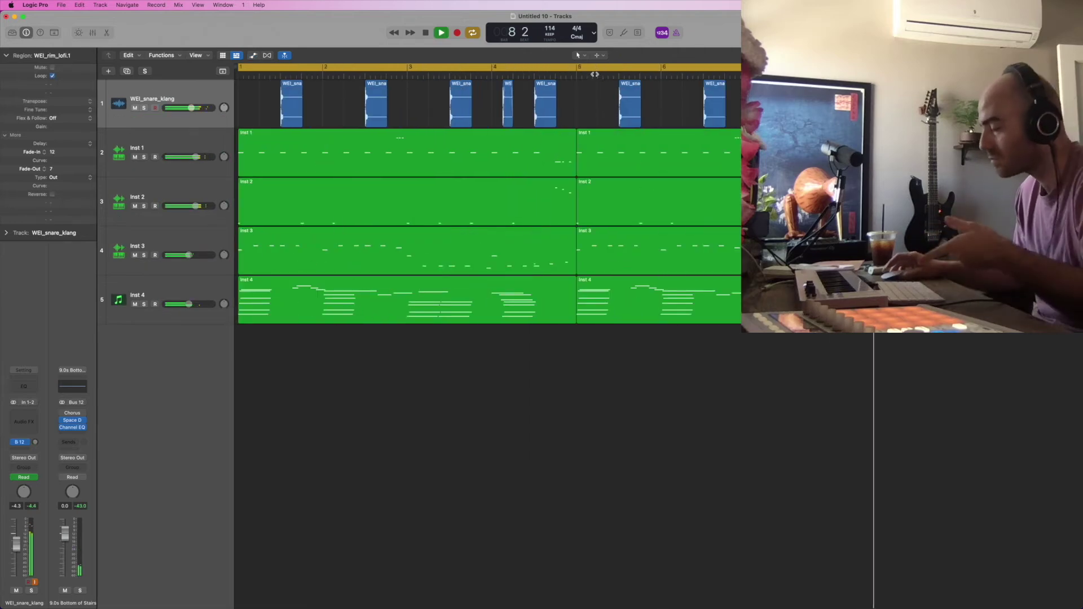
scroll(658, 106, "right", 5)
left_click(649, 112)
key("space")
Show automation again and set the Inst 1 lane to the Q-Sampler pitch Coarse Tune parameter.
left_click(601, 152)
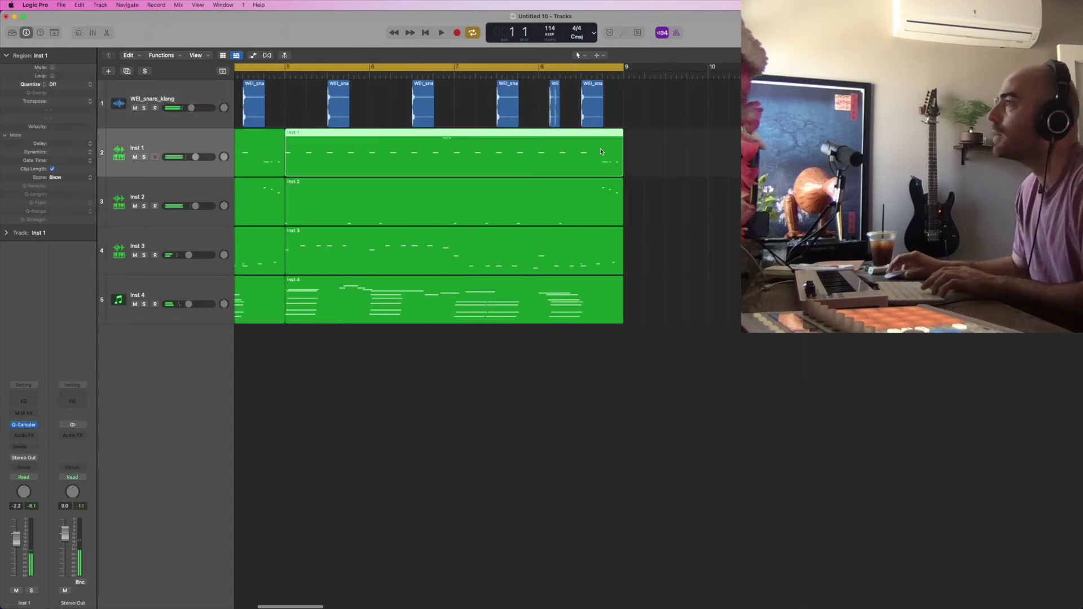
key("e")
left_click(254, 54)
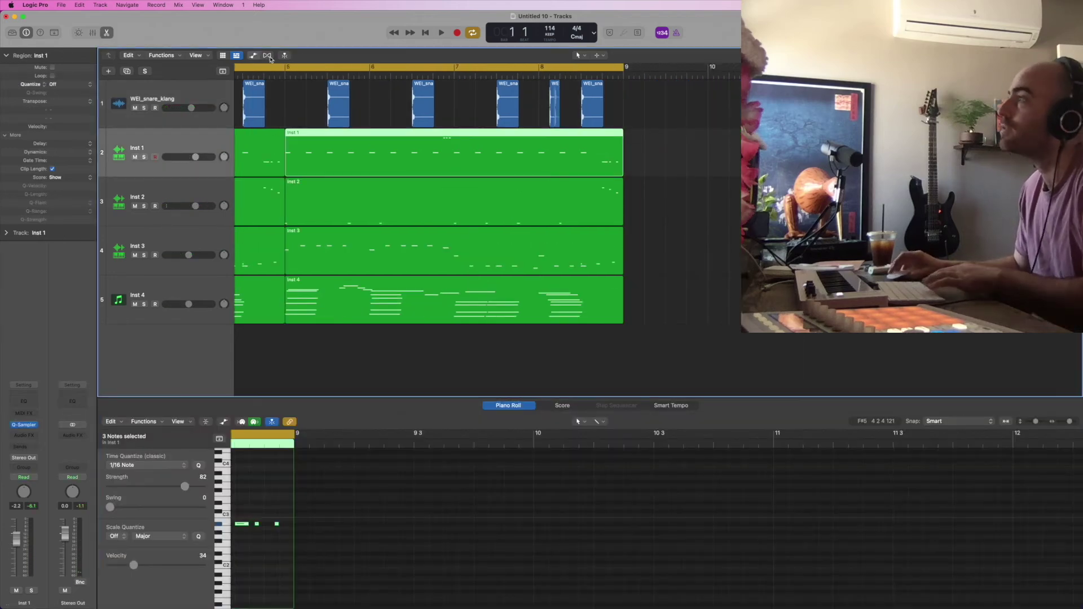
left_click(188, 164)
mouse_move(220, 235)
mouse_move(278, 245)
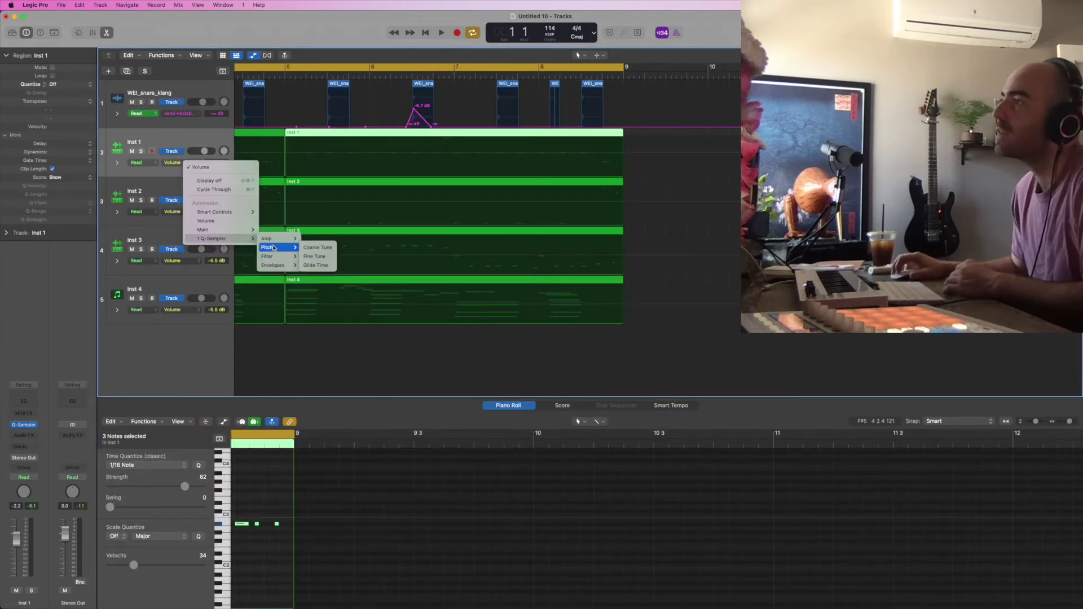
left_click(315, 247)
Add Coarse Tune automation points on Inst 1 near the end of bar 8, raise one above the line, and listen back.
left_click(594, 160)
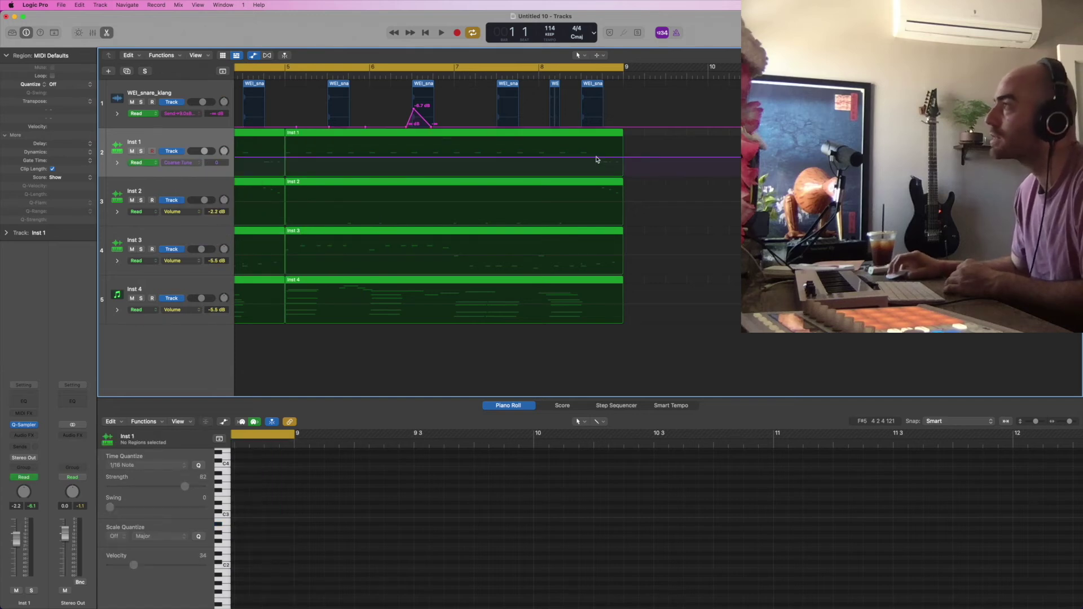
left_click(614, 158)
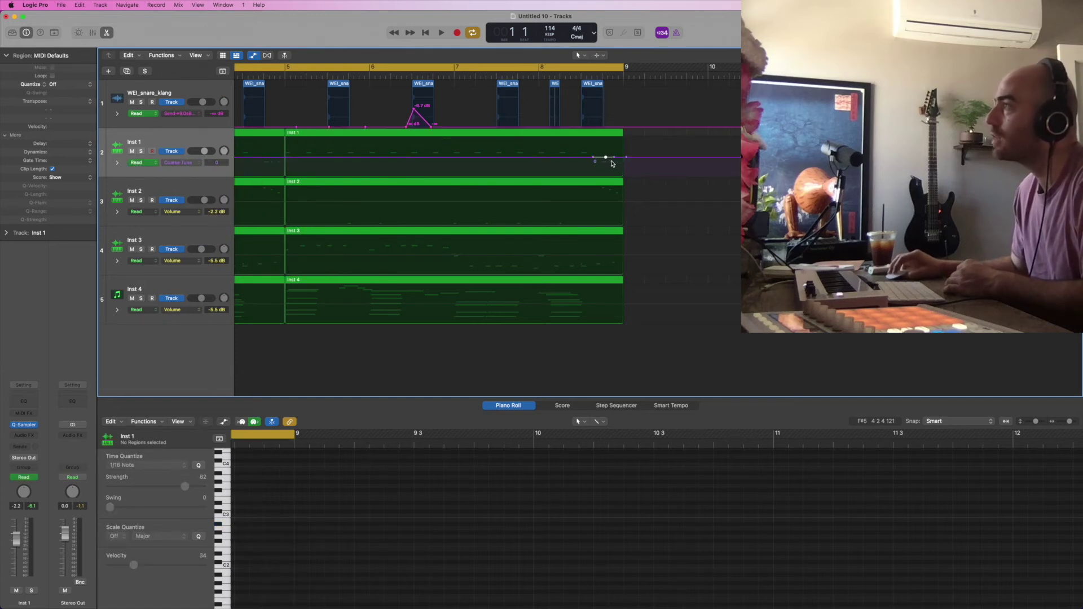
left_click_drag(607, 158, 614, 150)
key("space")
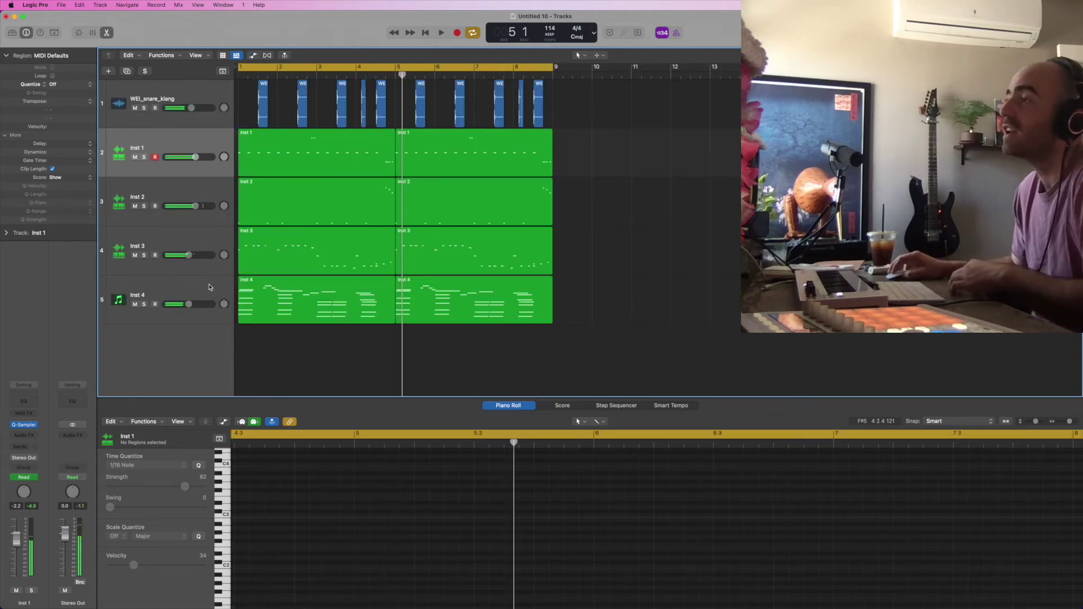
Duplicate the Inst 4 track without its regions, load the harp setting on it, and check its Kontakt instrument.
left_click(210, 287)
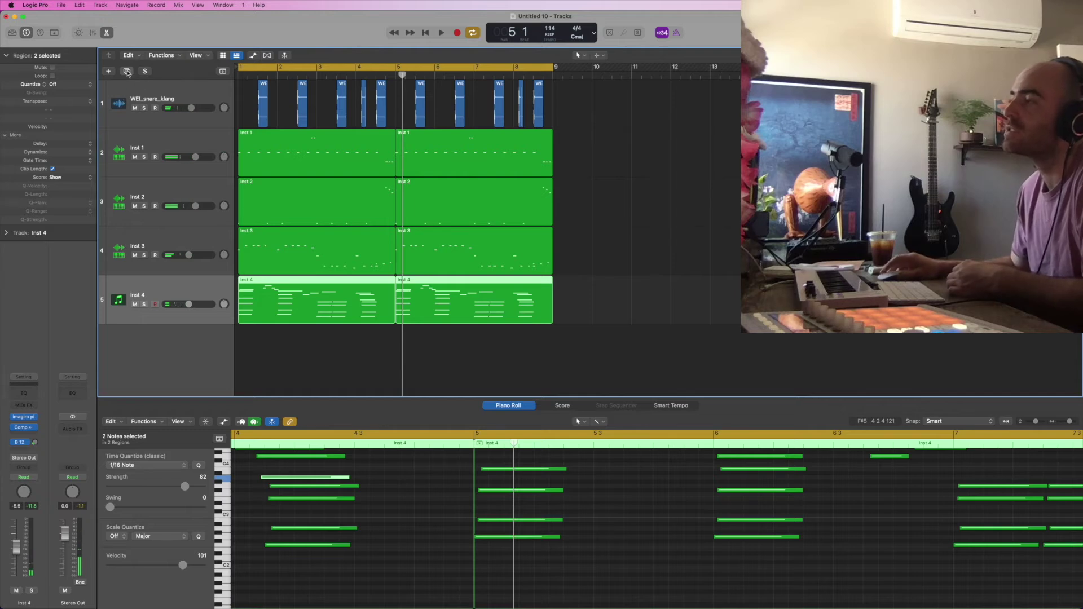
key("super+d")
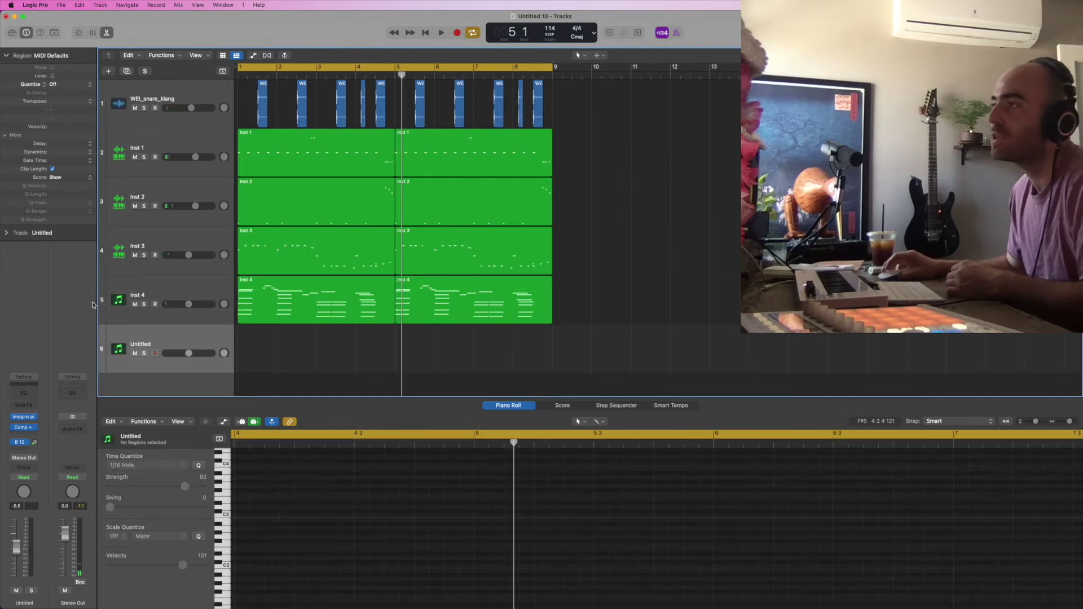
left_click(28, 379)
left_click(80, 299)
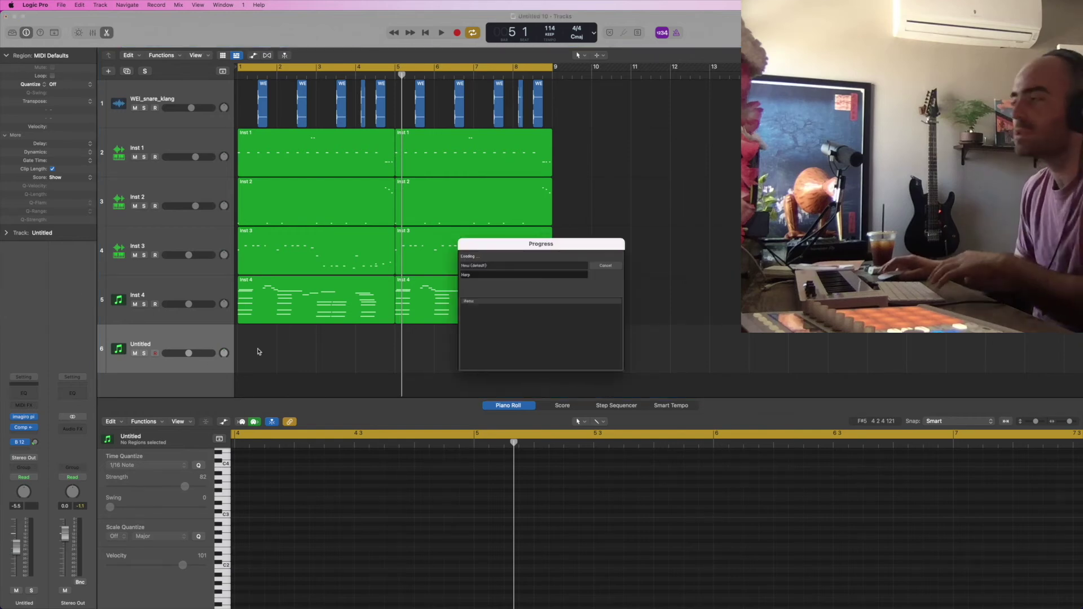
left_click(24, 410)
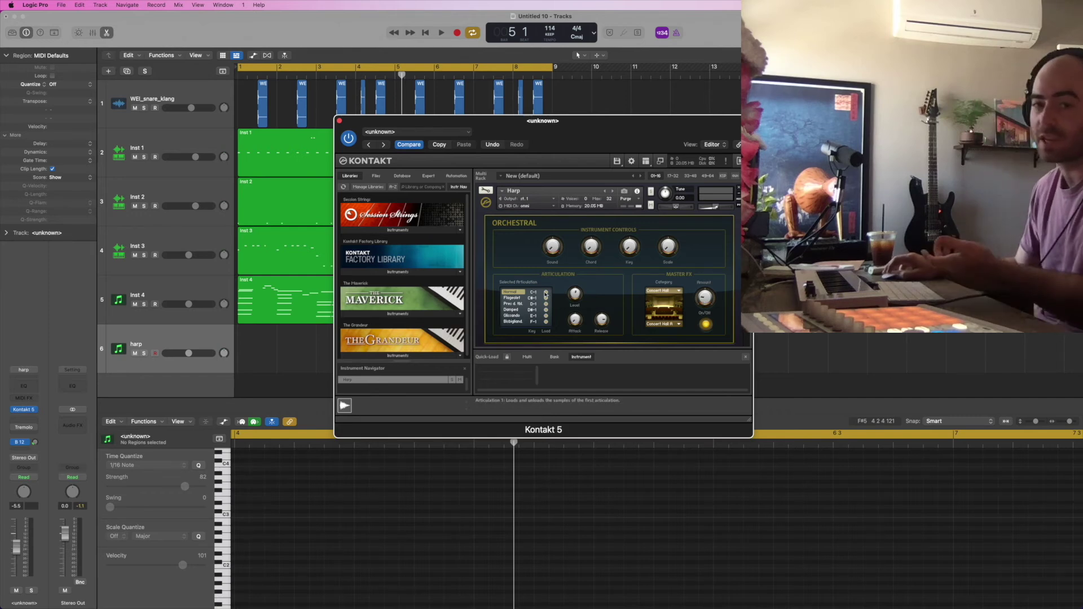
left_click(339, 120)
Play a harp melody over the first four bars, capture it as a region on the harp track, and listen back.
key("space")
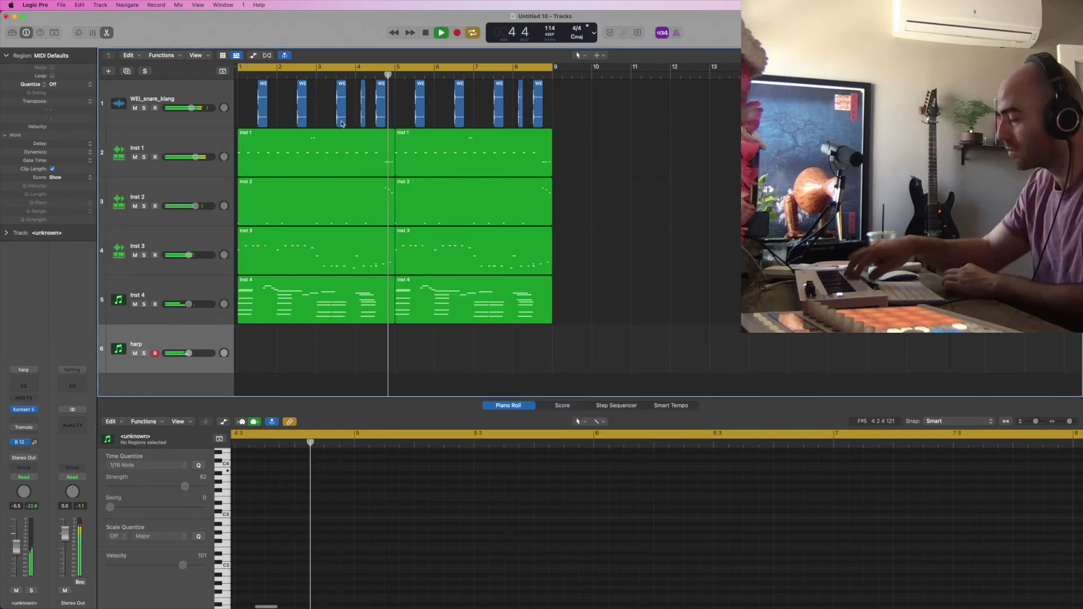
key("space")
key("shift+r")
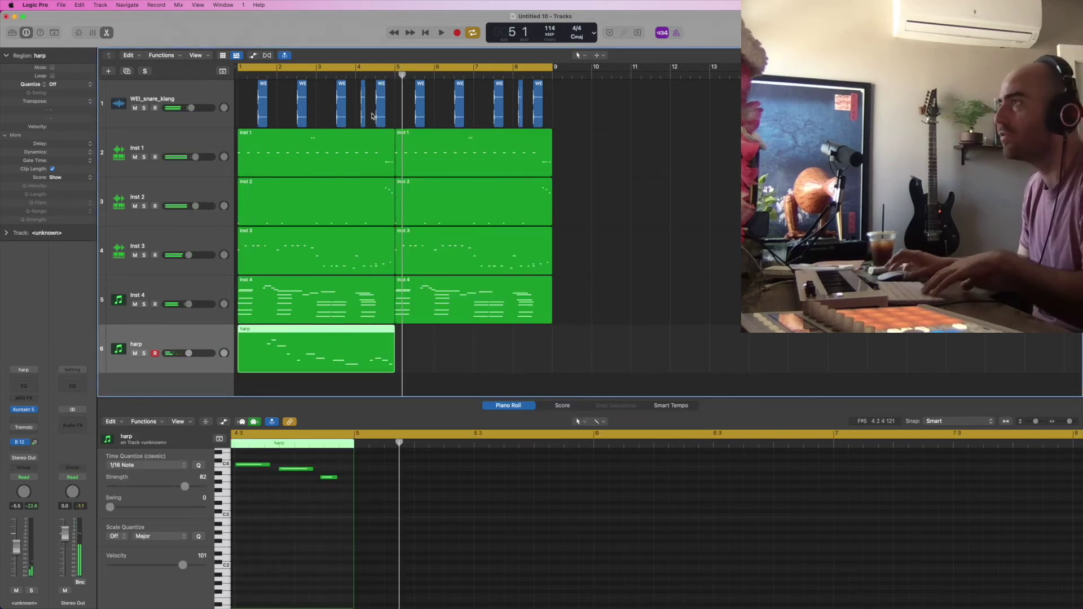
key("space")
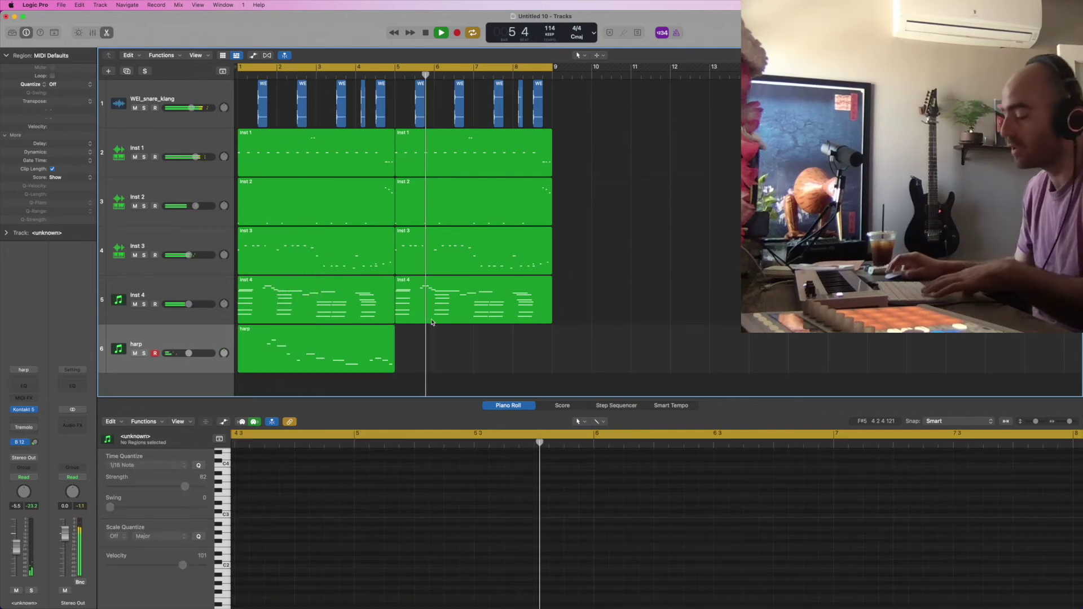
key("space")
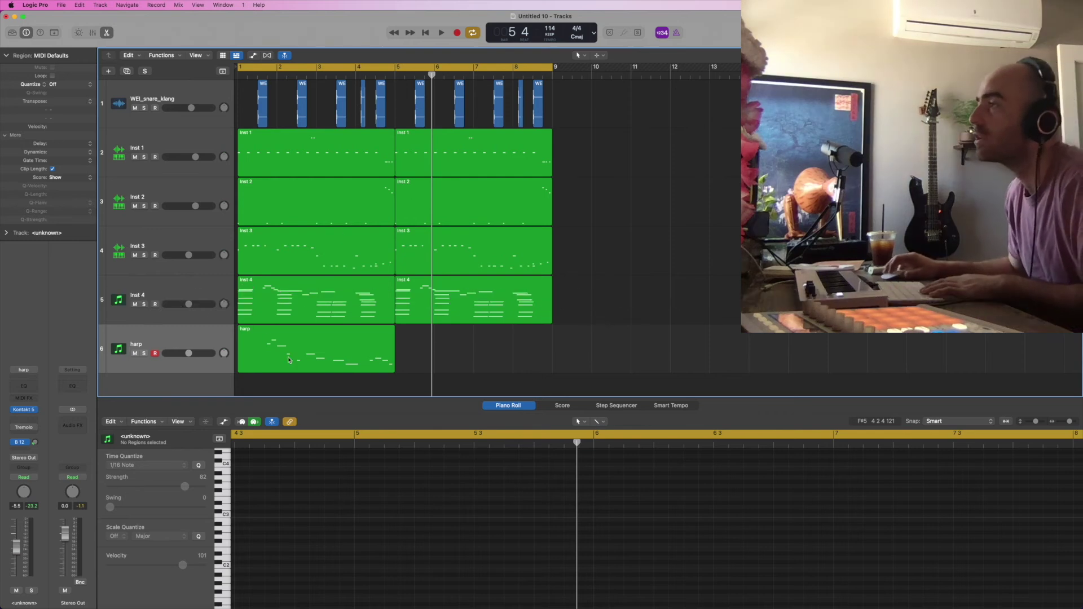
Play the loop from the start and delete the two neighbouring harp notes around the start of bar 3.
scroll(490, 365, "up", 3)
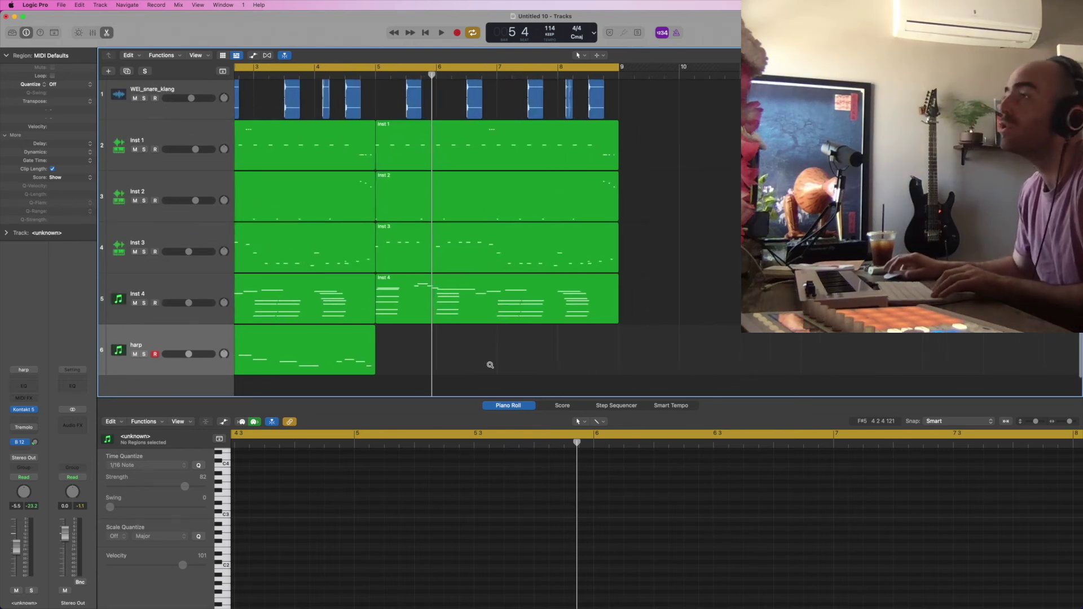
scroll(490, 365, "left", 3)
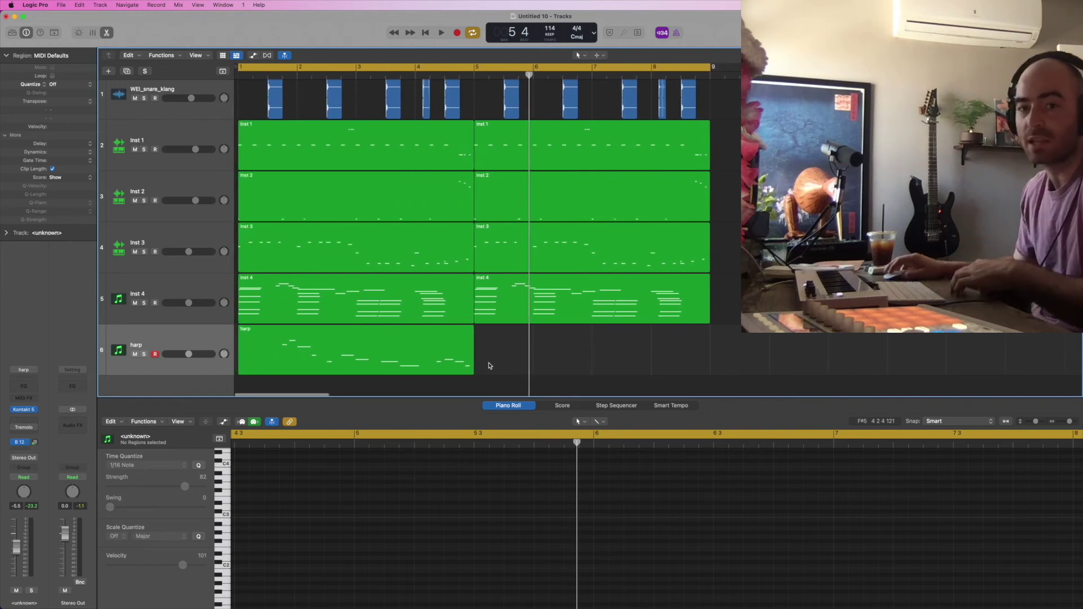
key("space")
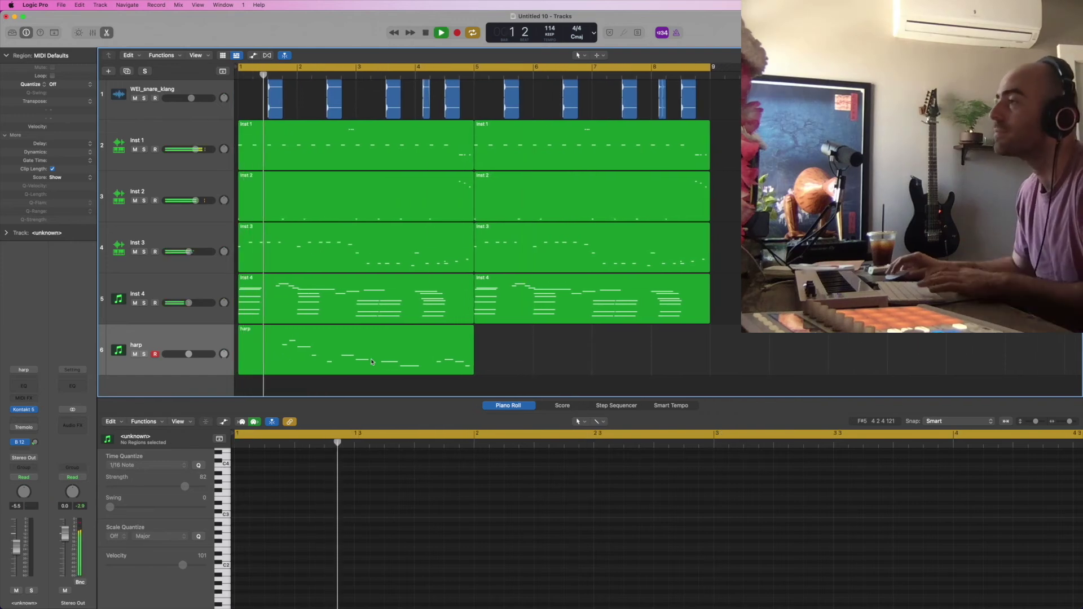
left_click(462, 363)
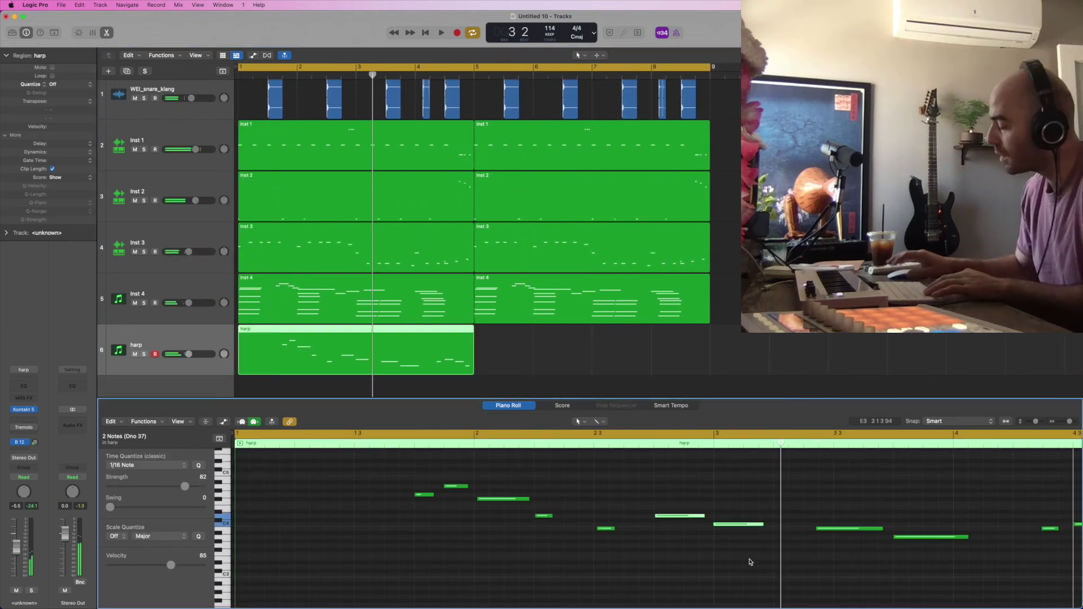
key("BackSpace")
left_click(742, 556, "ctrl+alt")
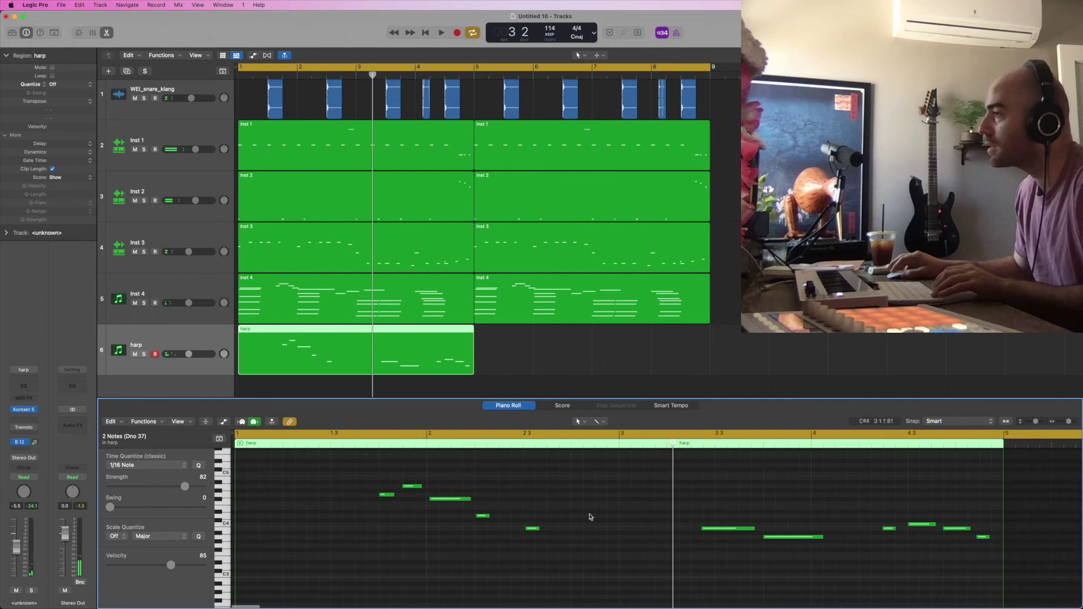
Delete the two long harp notes in bar 3 and copy the five-note opening phrase to the second beat of bar 3.
mouse_move(699, 497)
left_mouse_down()
mouse_move(786, 544)
mouse_move(803, 568)
left_mouse_up()
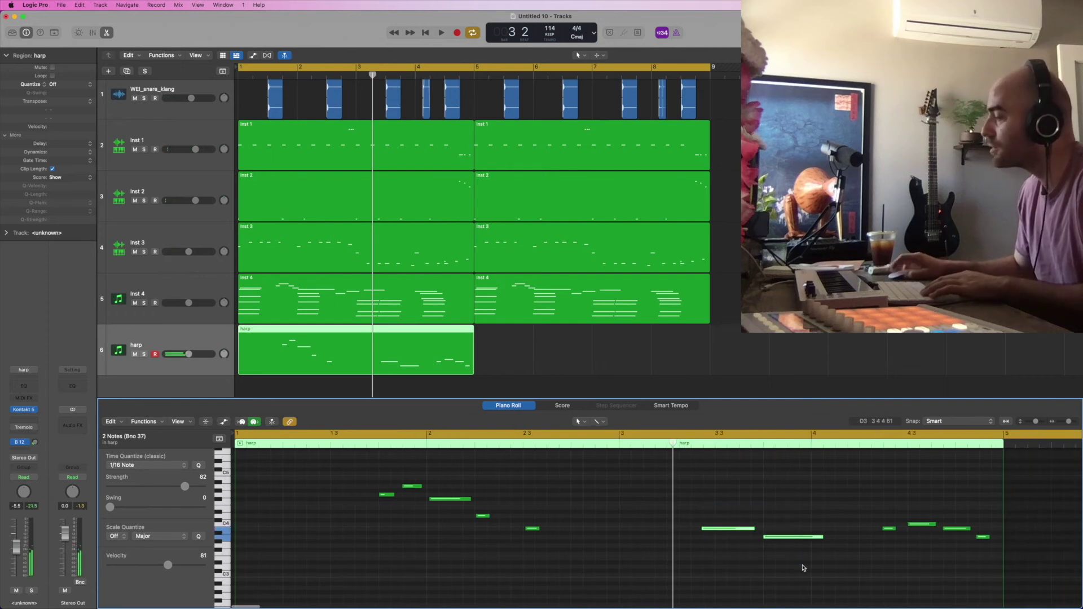
left_click_drag(670, 564, 361, 476)
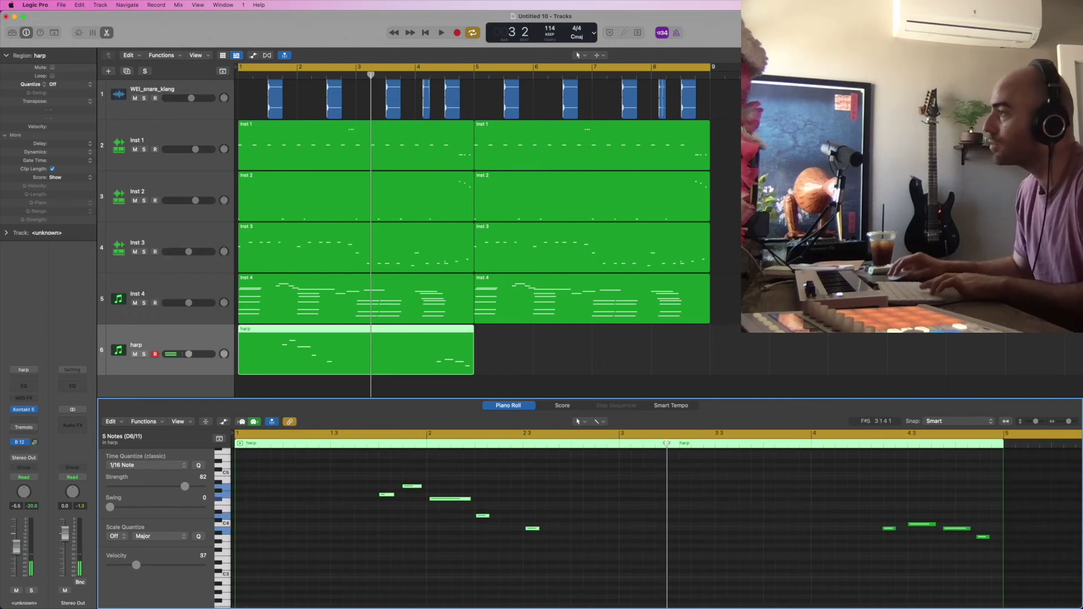
key("super+v")
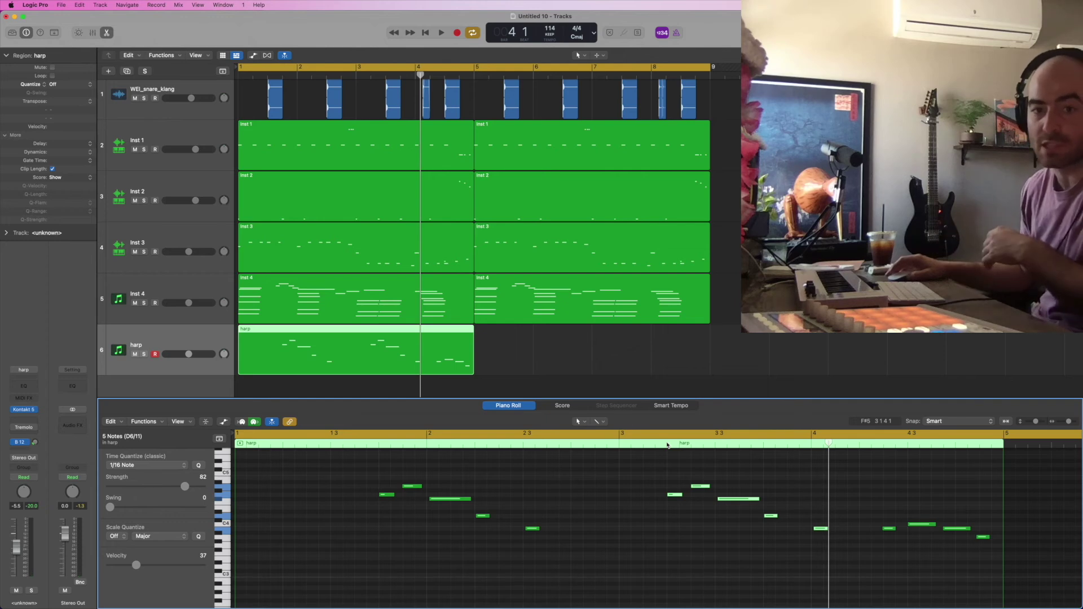
scroll(667, 445, "down", 1)
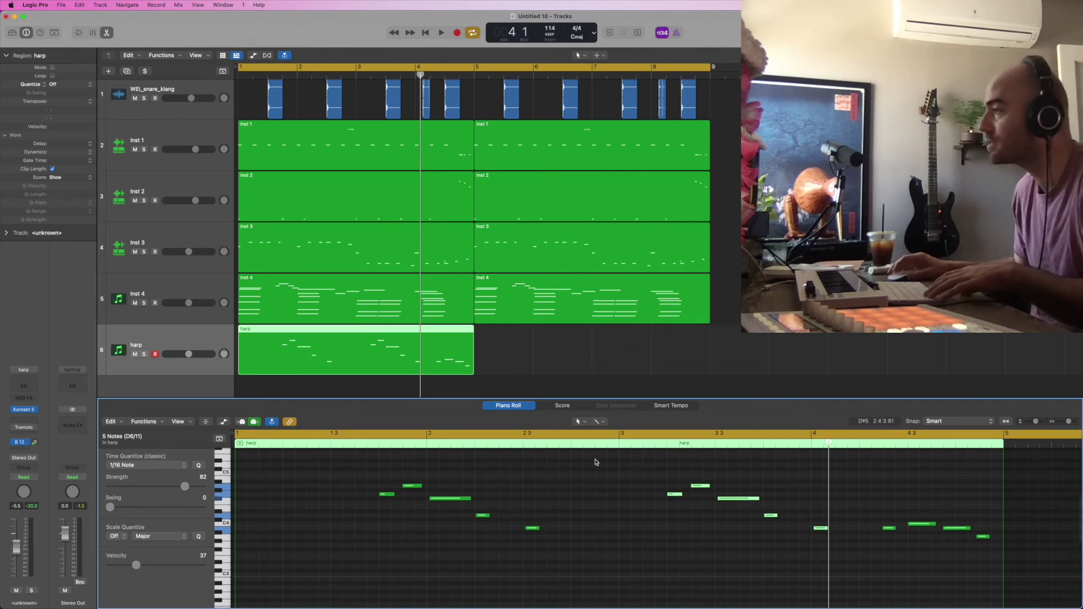
Transpose the five copied harp notes down two semitones while playing the loop from bar 3.
left_click(624, 445)
key("space")
key("alt+Down")
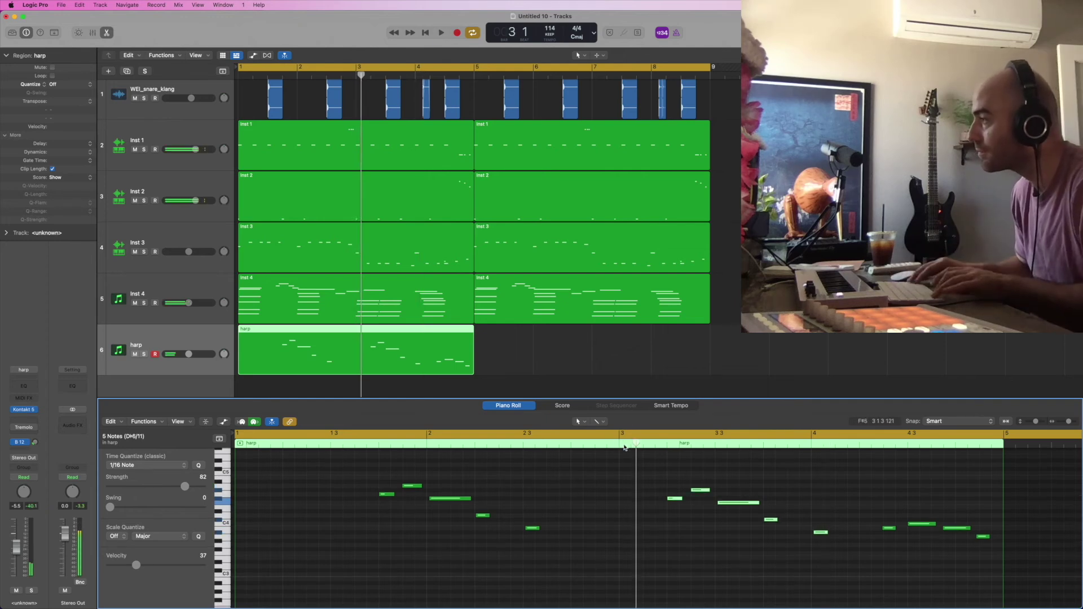
key("alt+Down")
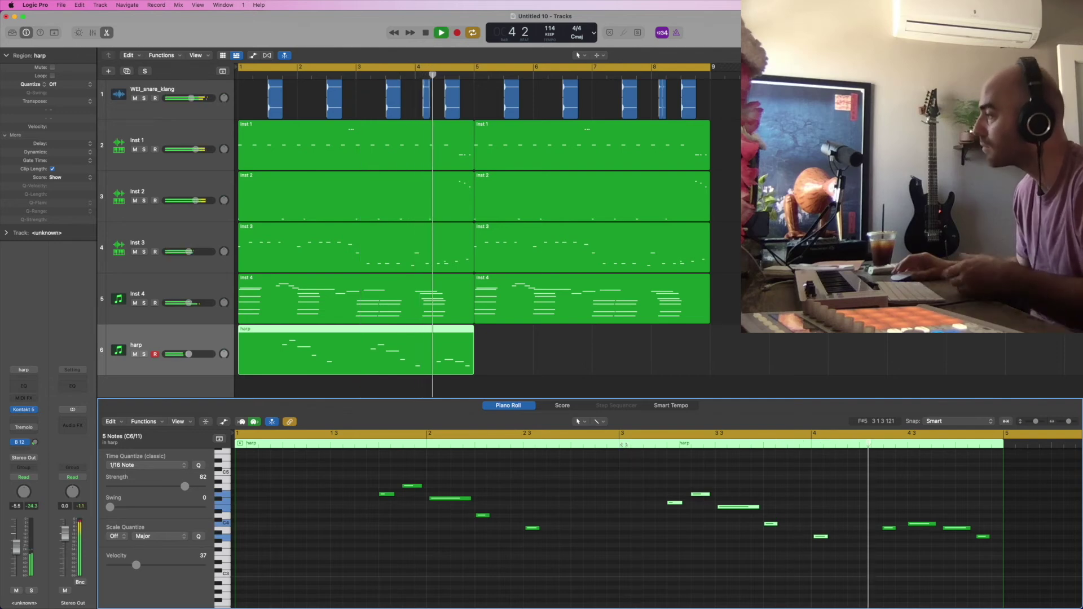
key("space")
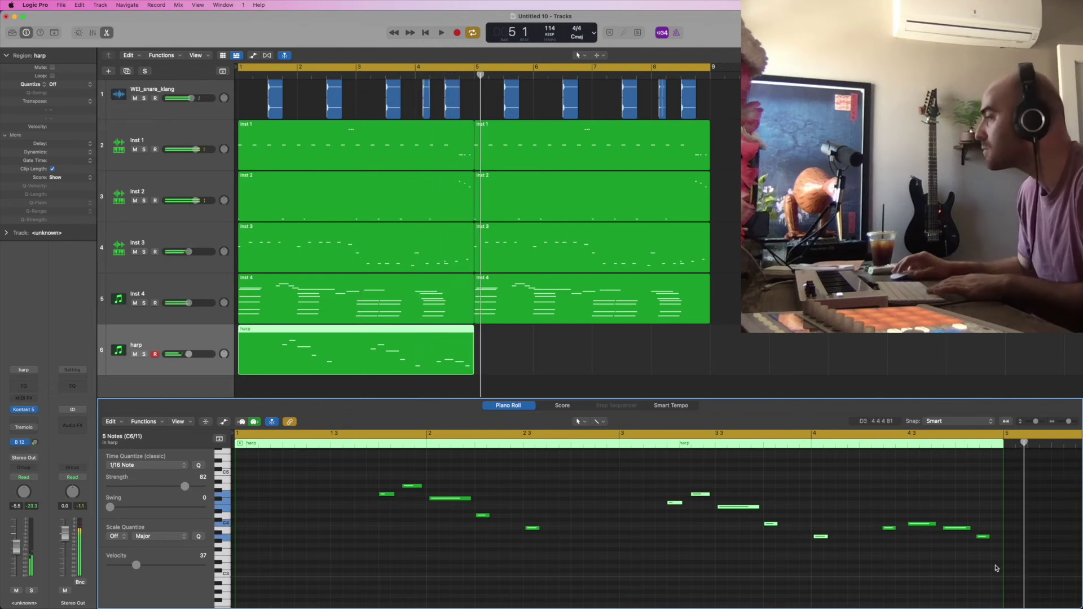
Raise the last four harp notes in bar 4 by one octave and select the first of them.
left_click_drag(995, 567, 869, 506)
key("shift+alt+Up")
key("shift+alt+Up")
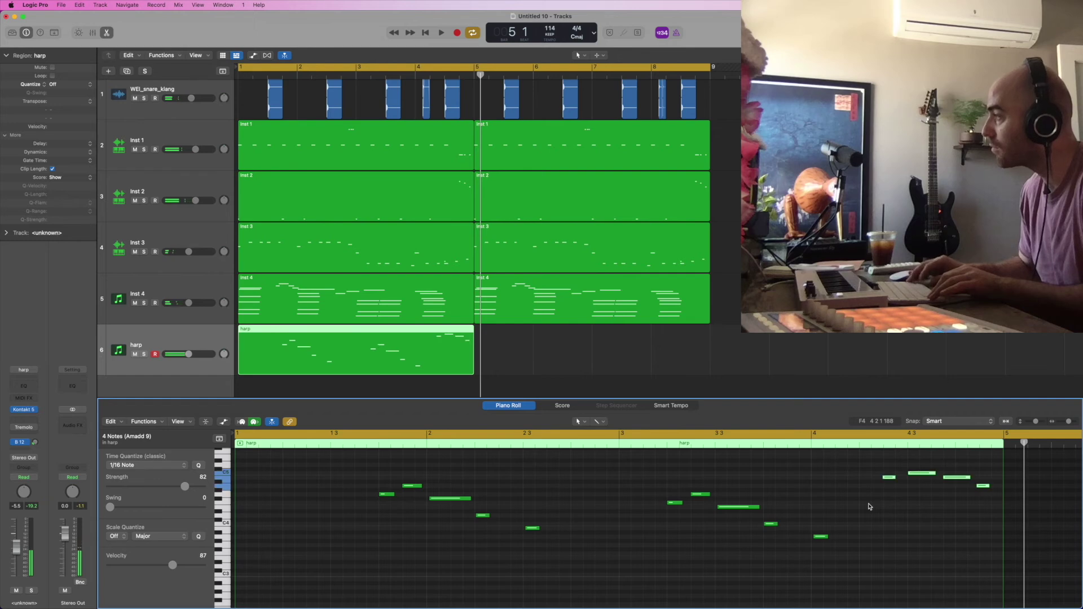
scroll(869, 506, "up", 2)
left_click(889, 516)
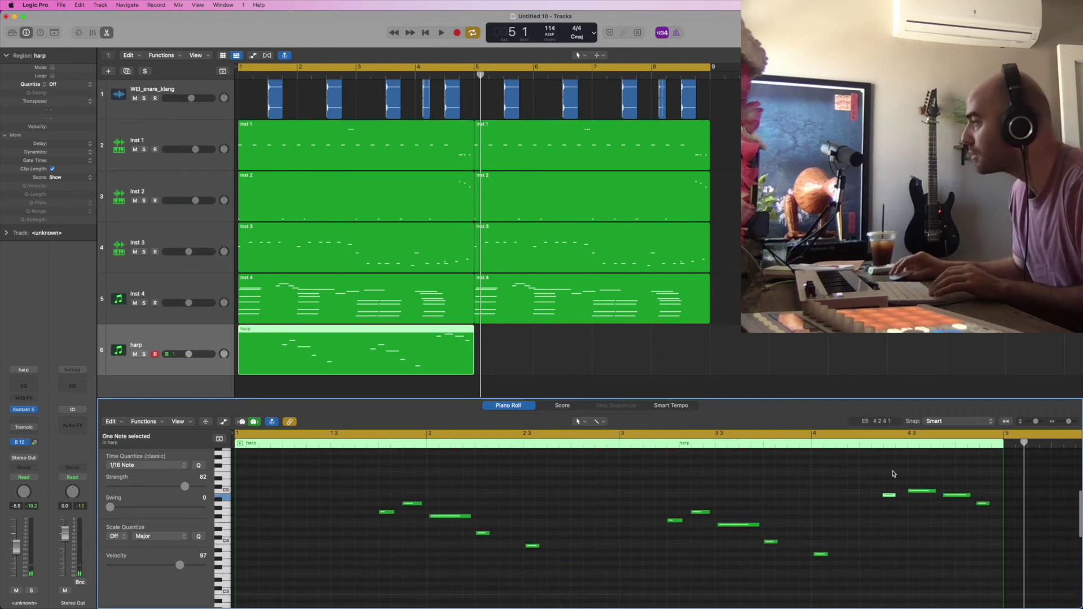
Add a Bus 13 send to the harp track and insert a stereo Tape Delay with 0% dry output on its aux.
scroll(438, 395, "up", 1)
left_click(22, 443)
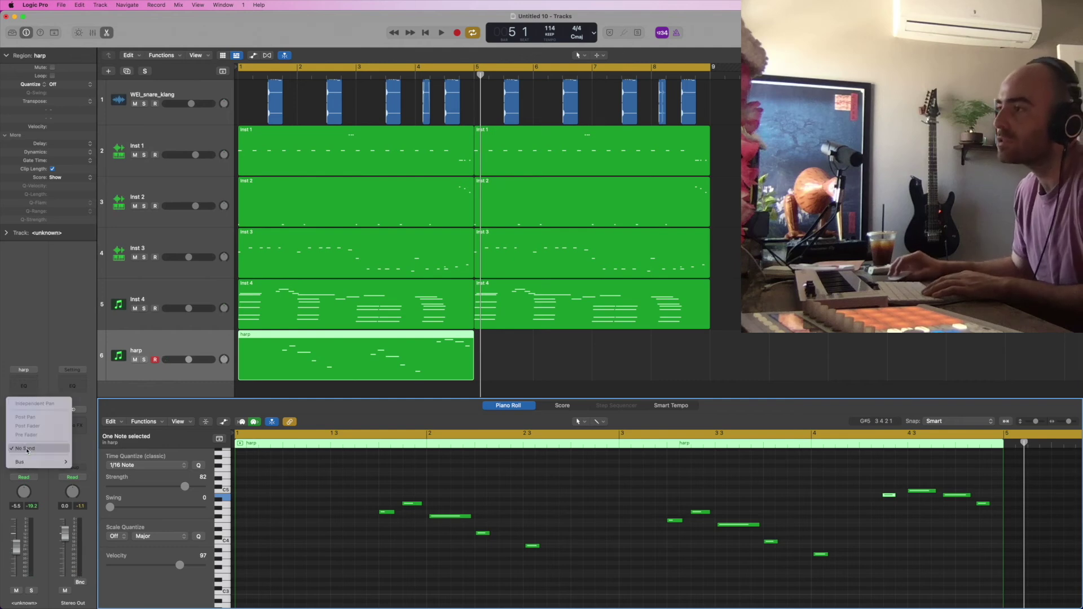
mouse_move(40, 464)
left_click(87, 364)
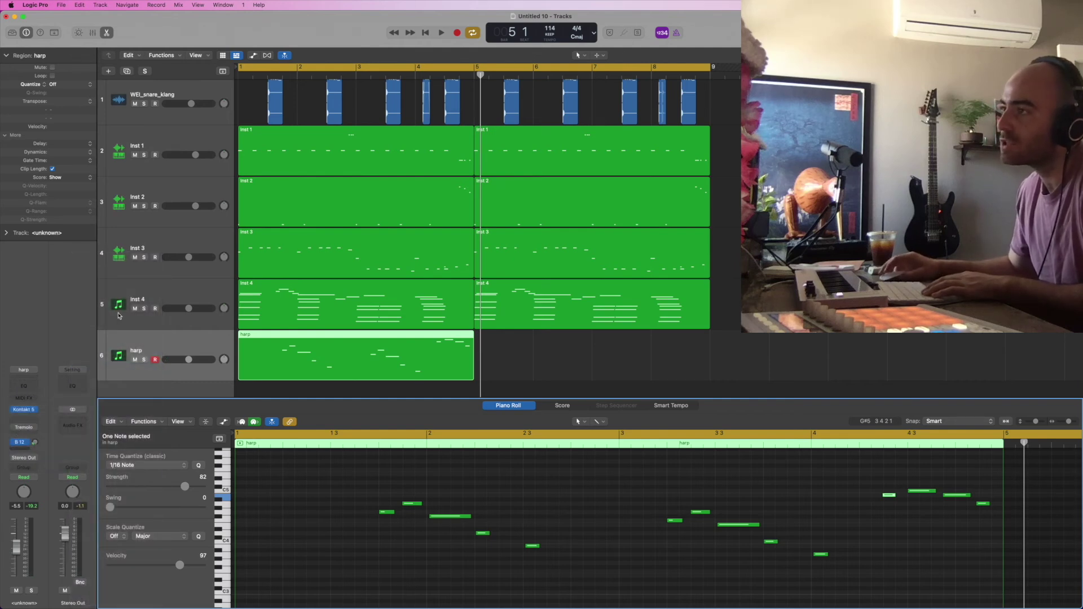
left_click(73, 416)
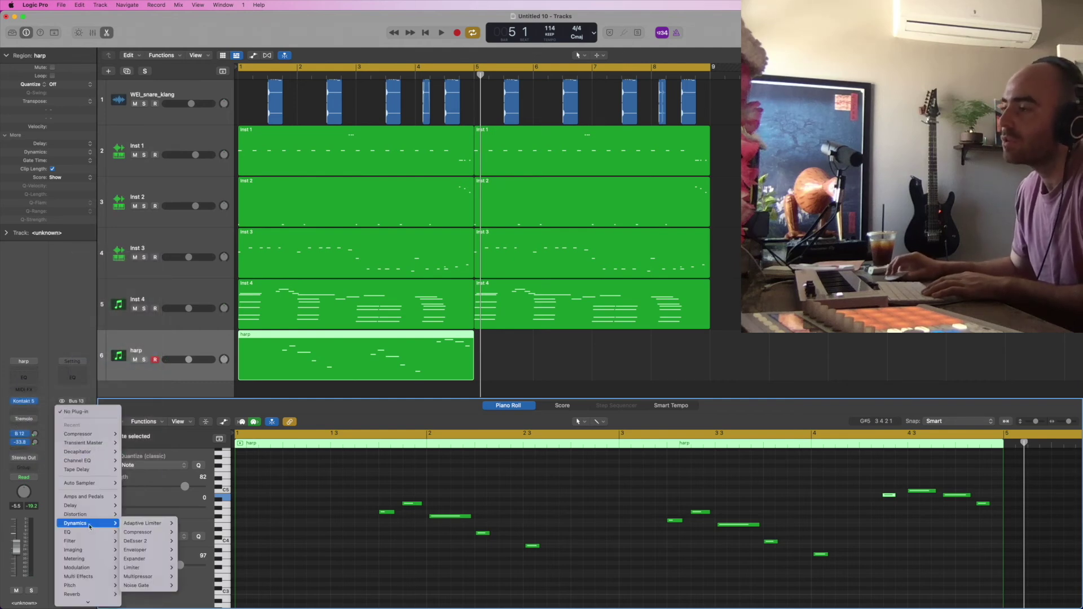
mouse_move(83, 506)
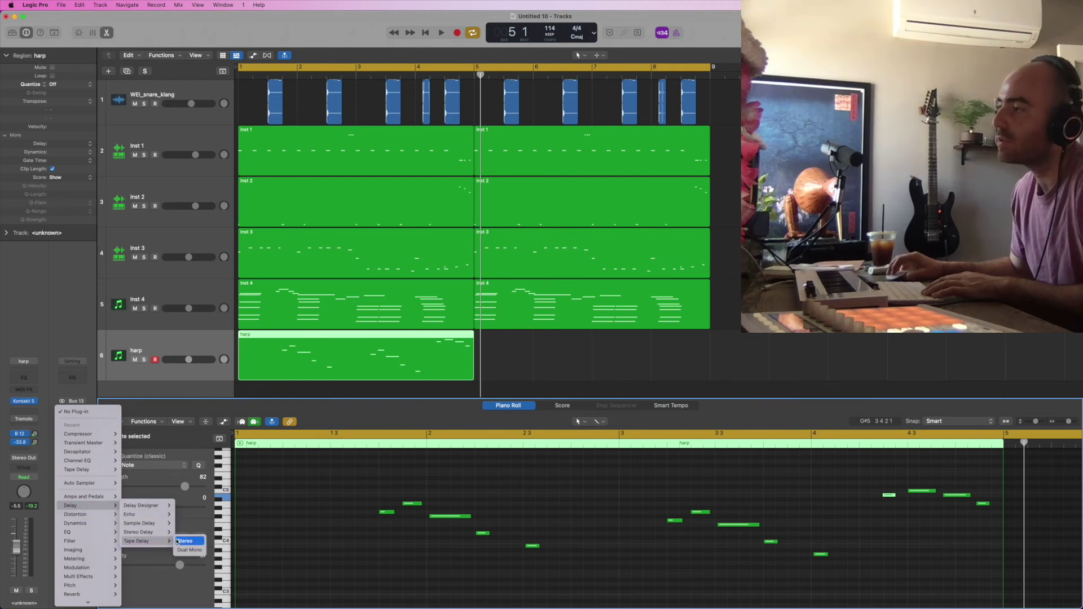
left_click(178, 541)
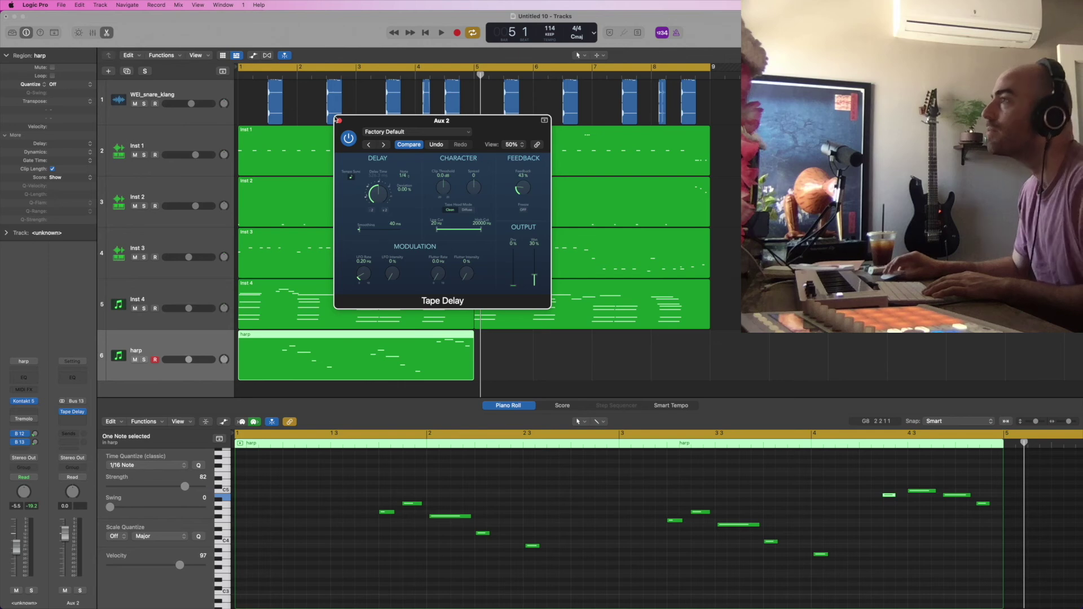
left_click(339, 122)
Raise the harp track's Bus 13 send level during playback to audition the delay.
key("space")
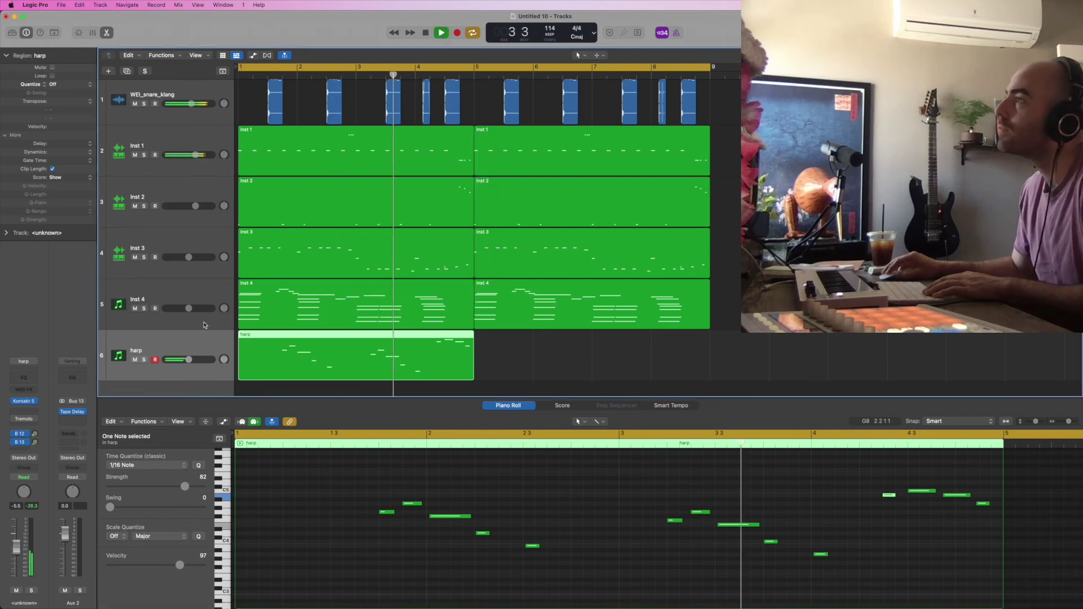
left_click_drag(35, 443, 31, 382)
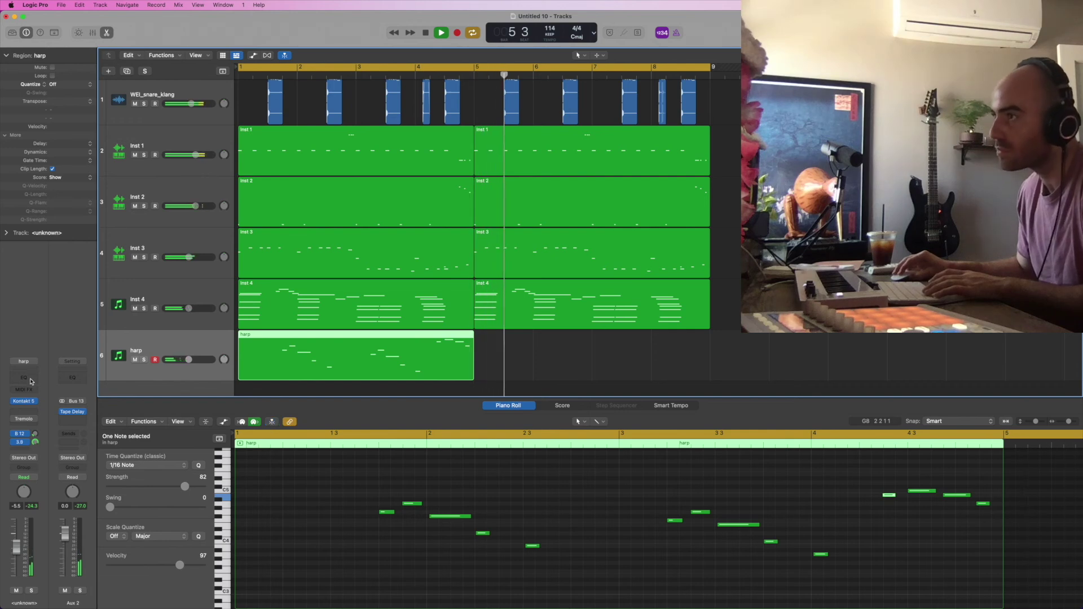
key("space")
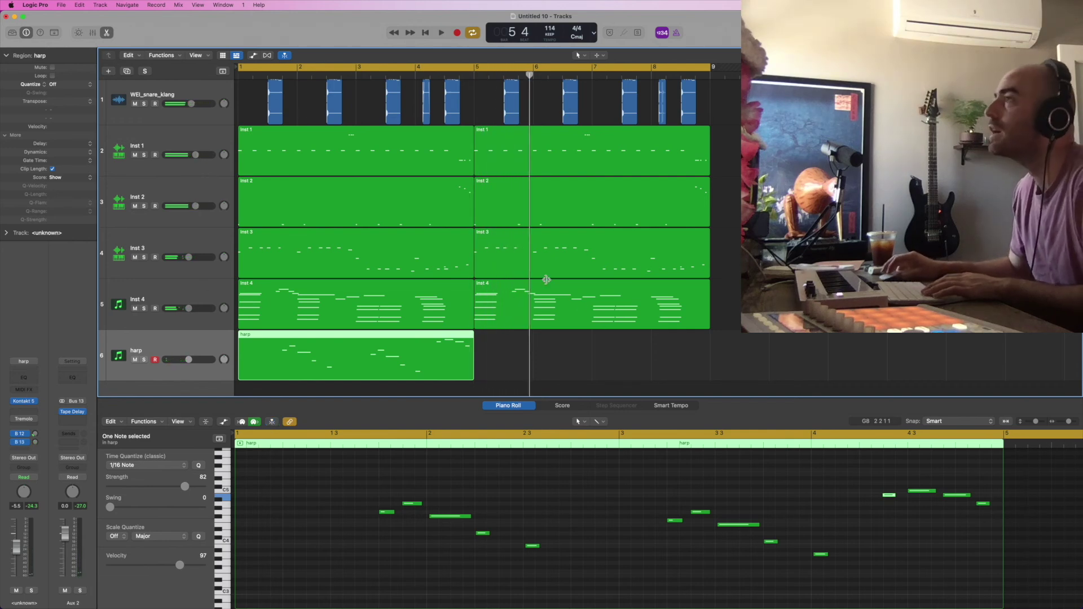
Show Send 2 automation on the harp track, shape a peak over the end of bar 4, and listen back.
key("a")
left_click(181, 339)
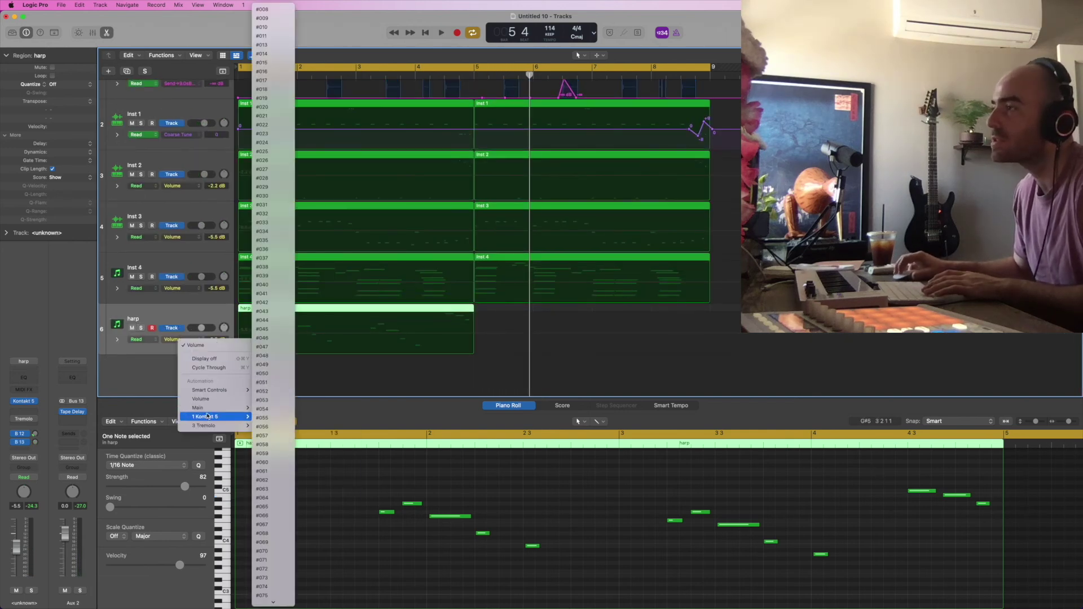
mouse_move(204, 410)
left_click(361, 455)
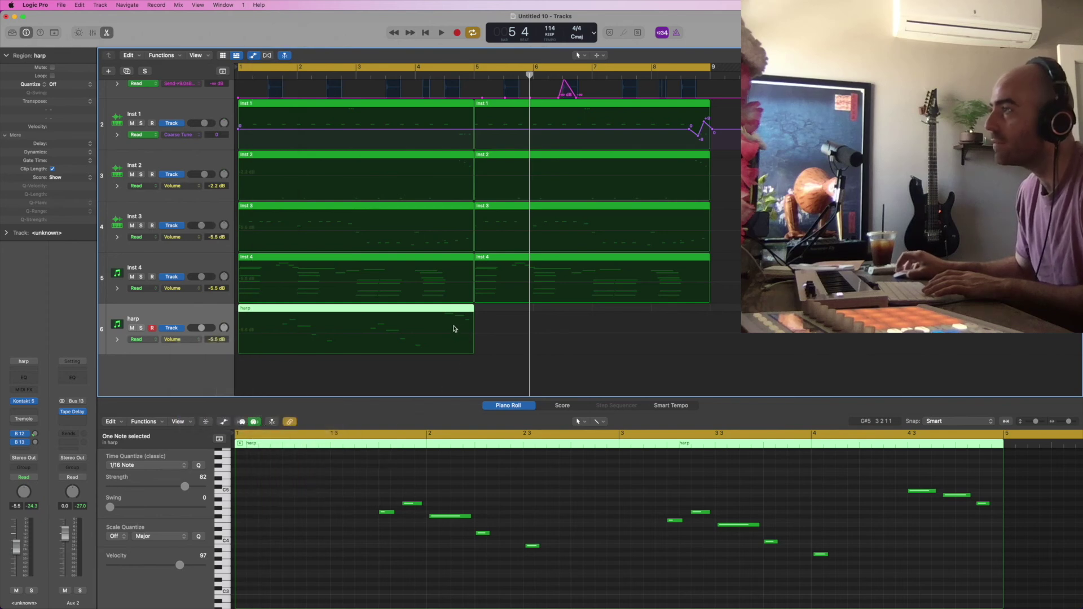
left_click(438, 353)
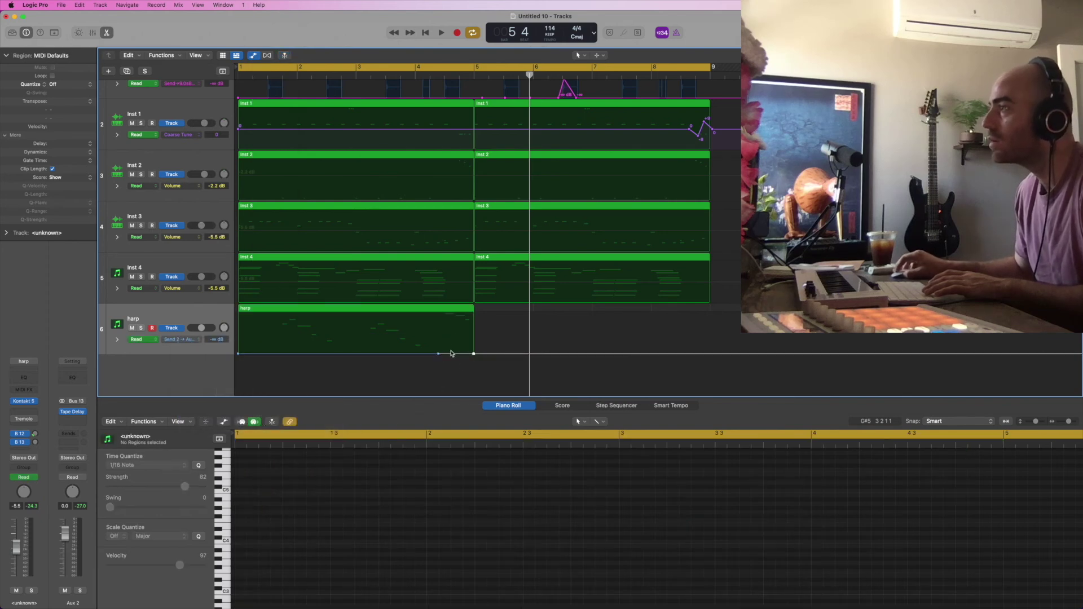
left_click_drag(451, 354, 452, 327)
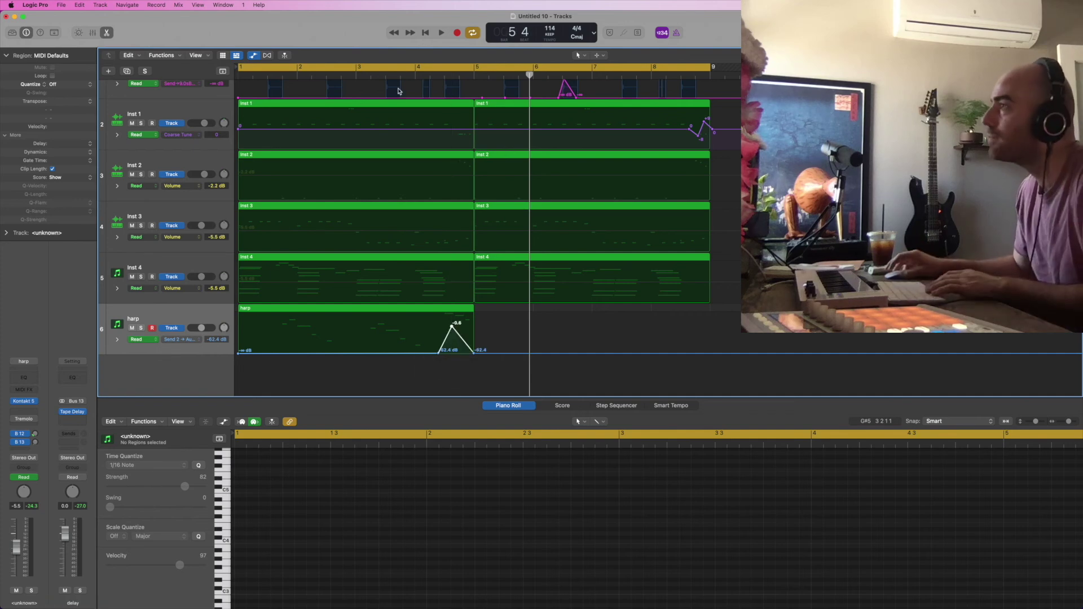
key("space")
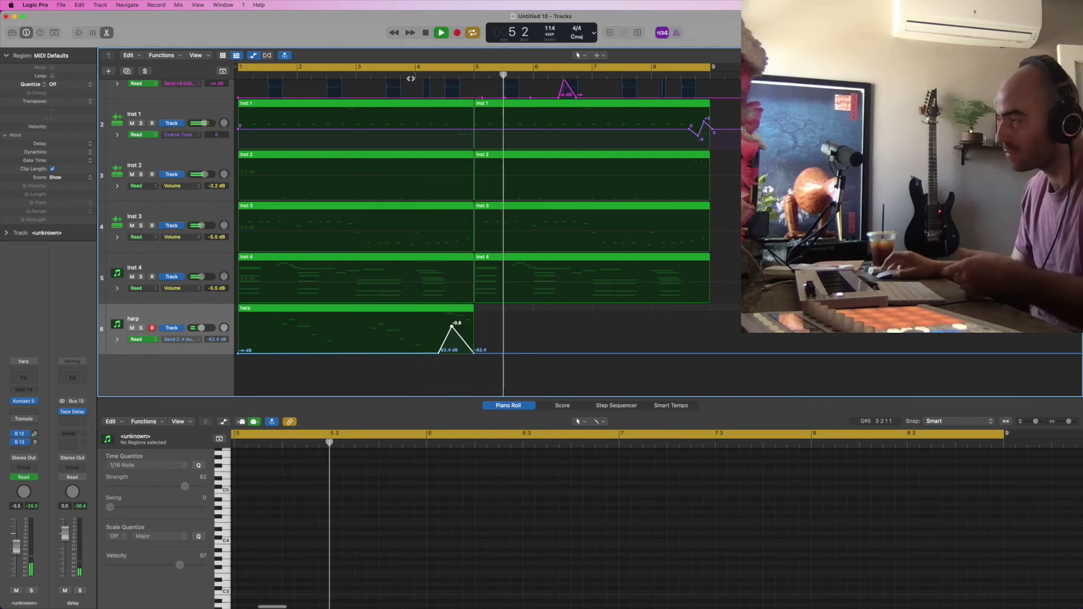
key("space")
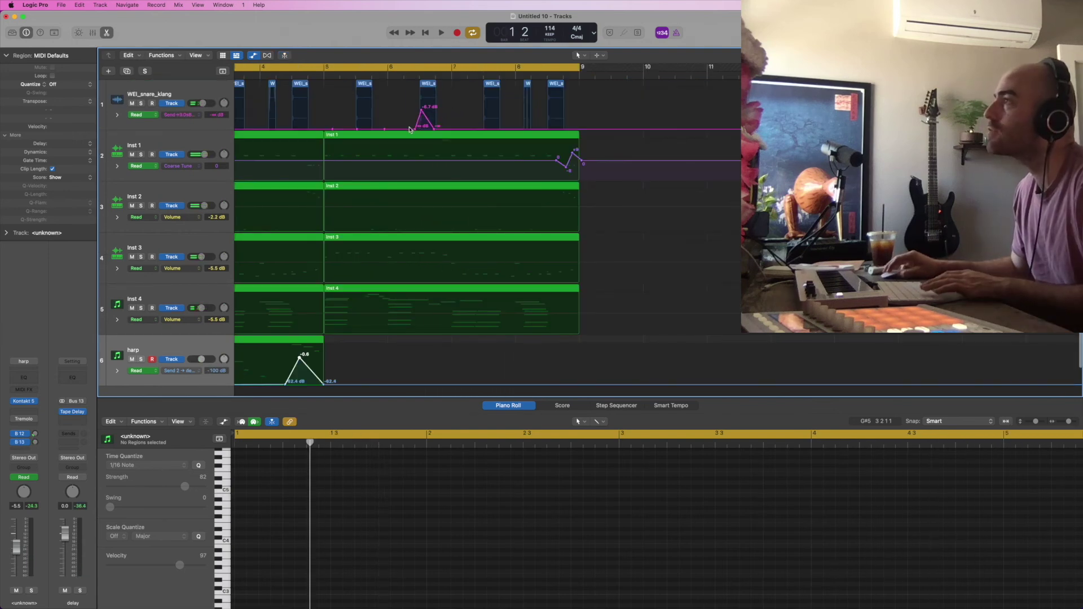
Move the snare's send automation peak from bar 6 to the end of bar 8, and hide the editor and automation lanes.
left_click_drag(410, 129, 582, 111)
scroll(456, 93, "left", 5)
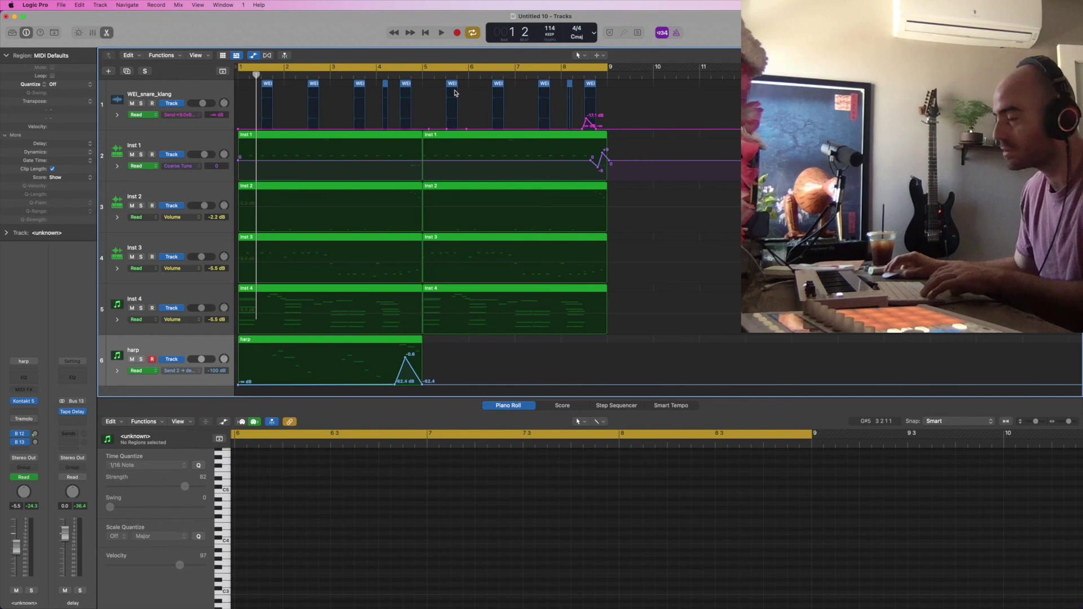
key("e")
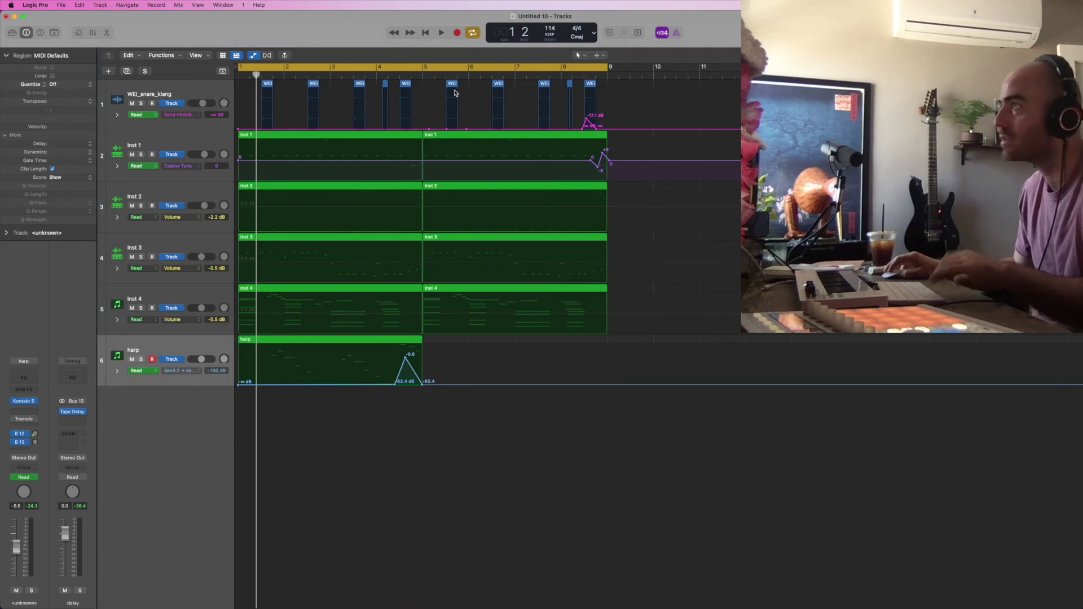
left_click(259, 55)
Play the loop back and add harmony notes above the first phrase of the harp region in the Piano Roll.
key("space")
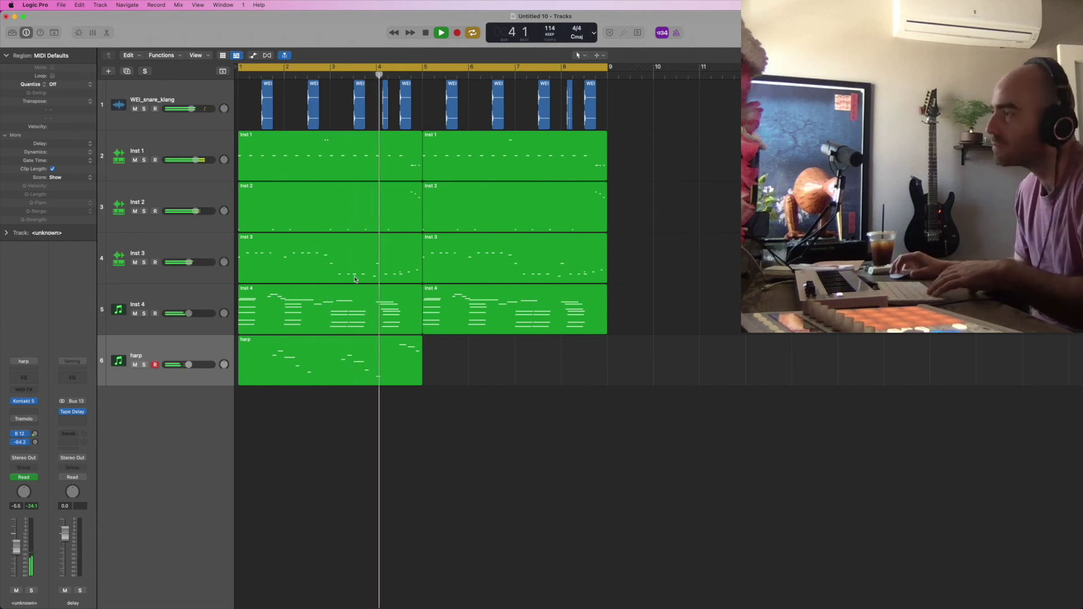
left_click(396, 355)
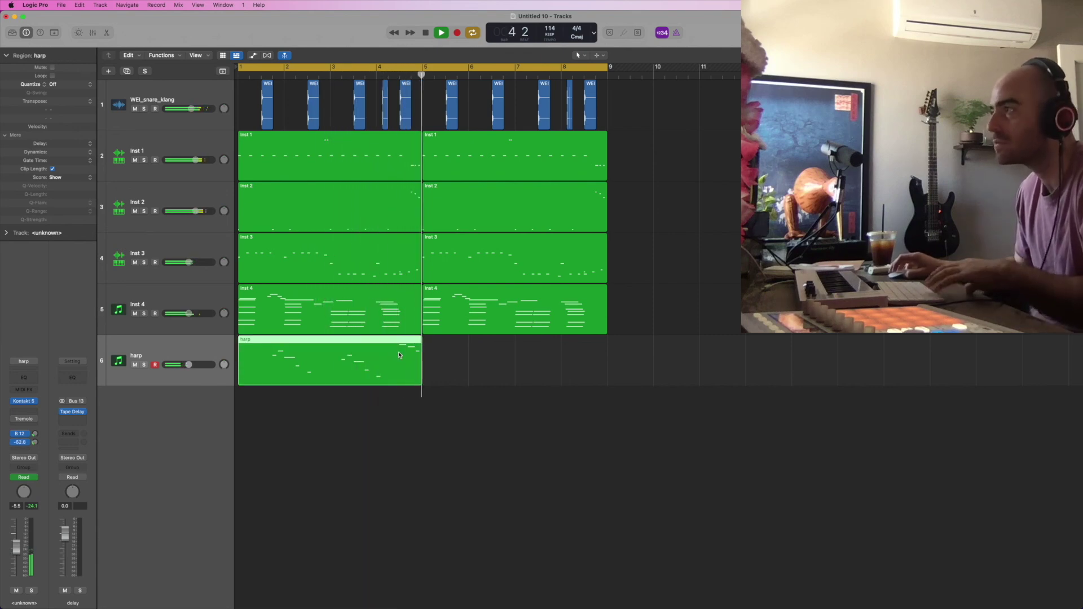
double_click(398, 355)
key("space")
key("z")
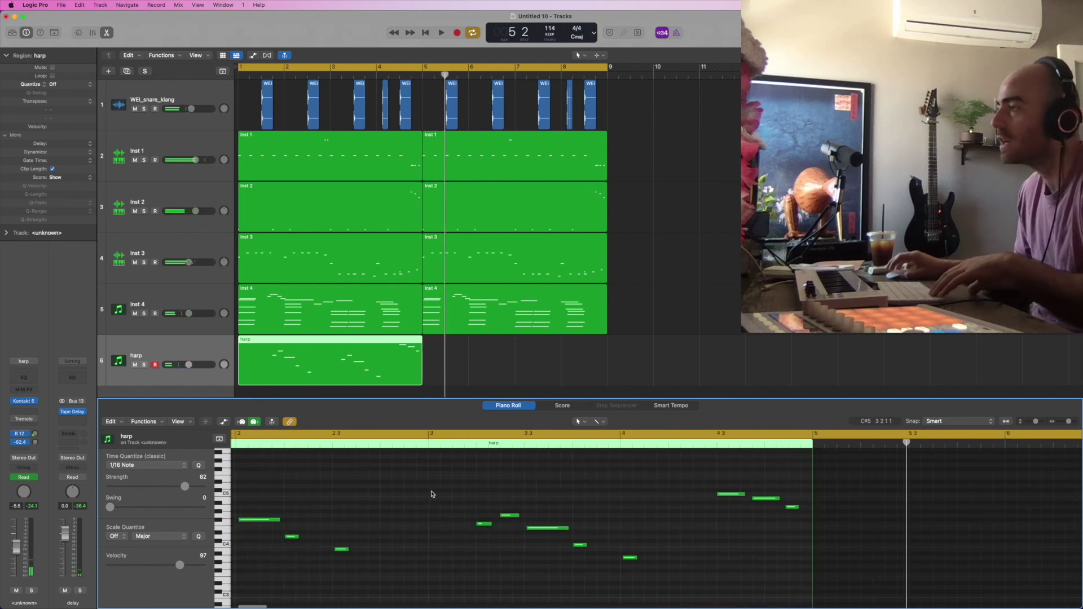
scroll(432, 494, "left", 3)
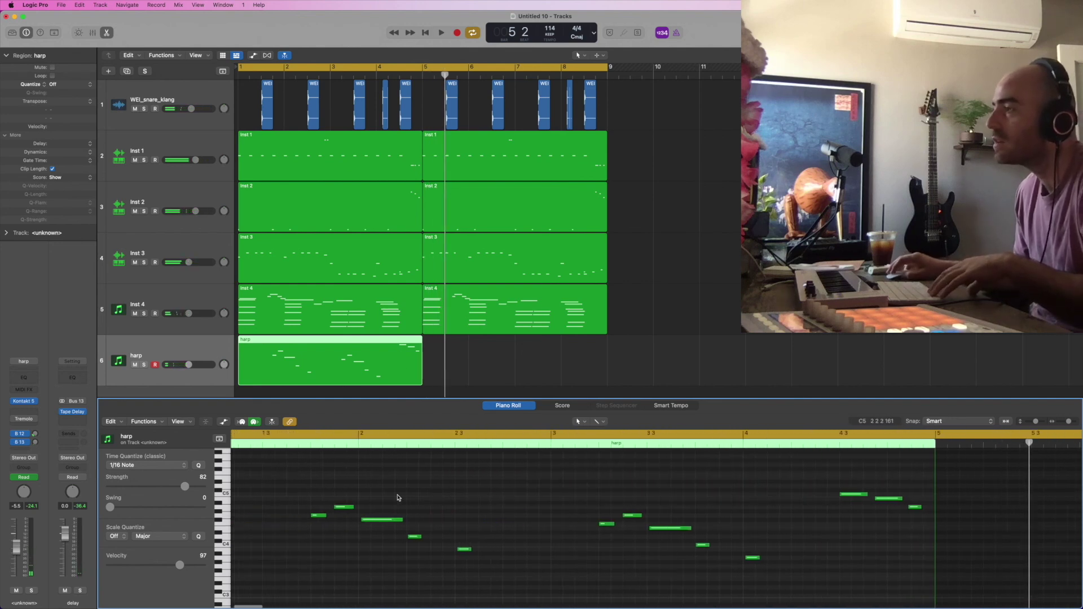
left_click(318, 499)
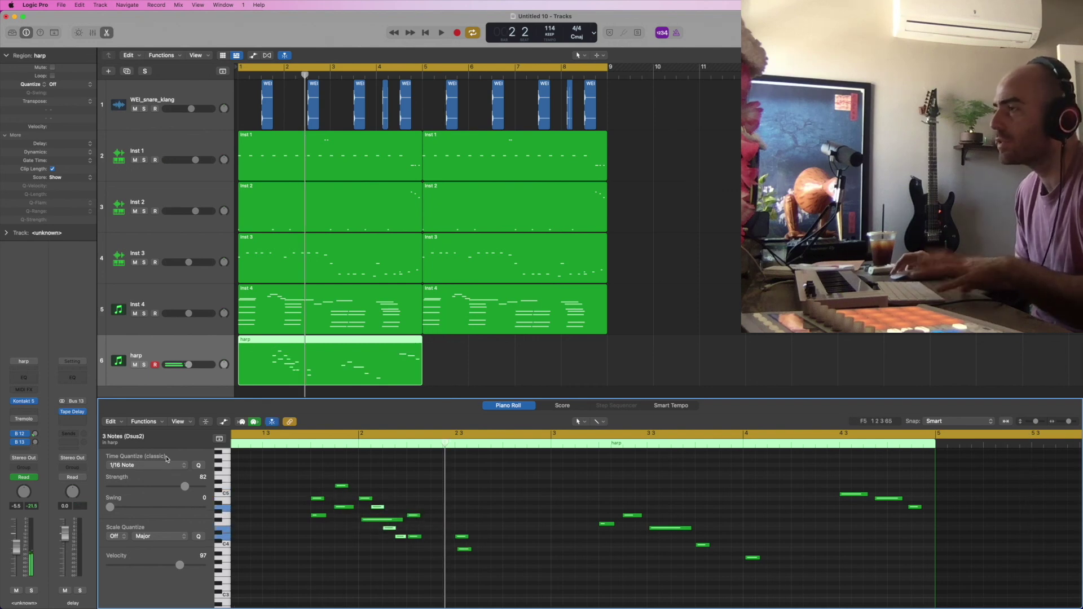
Quantize the three selected harp notes in bar 2 to 1/8 Triplet (1/12) and shift the middle one slightly later.
left_click(164, 465)
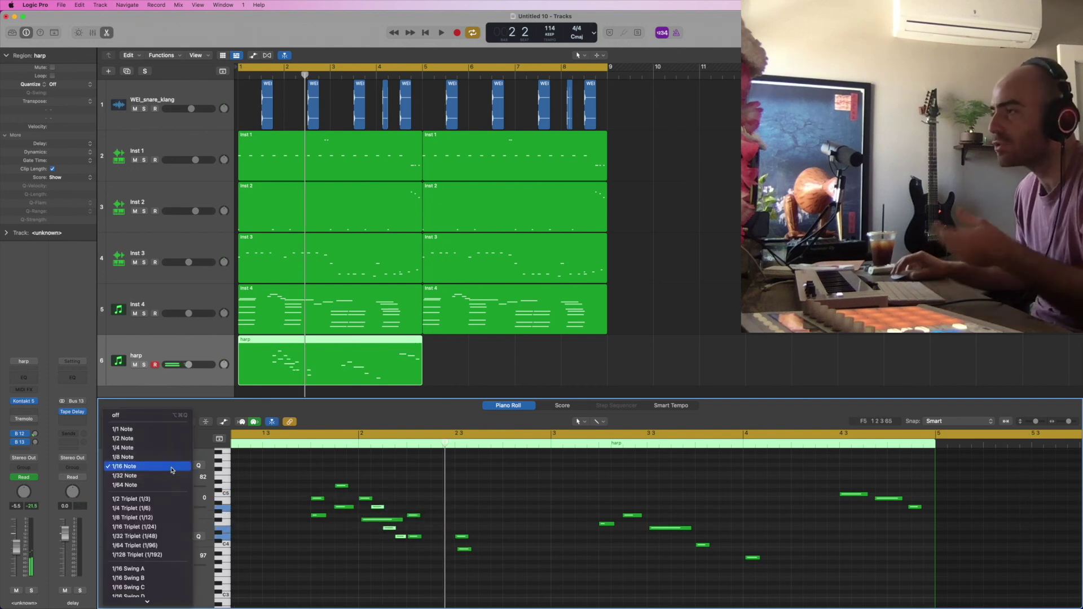
left_click(153, 518)
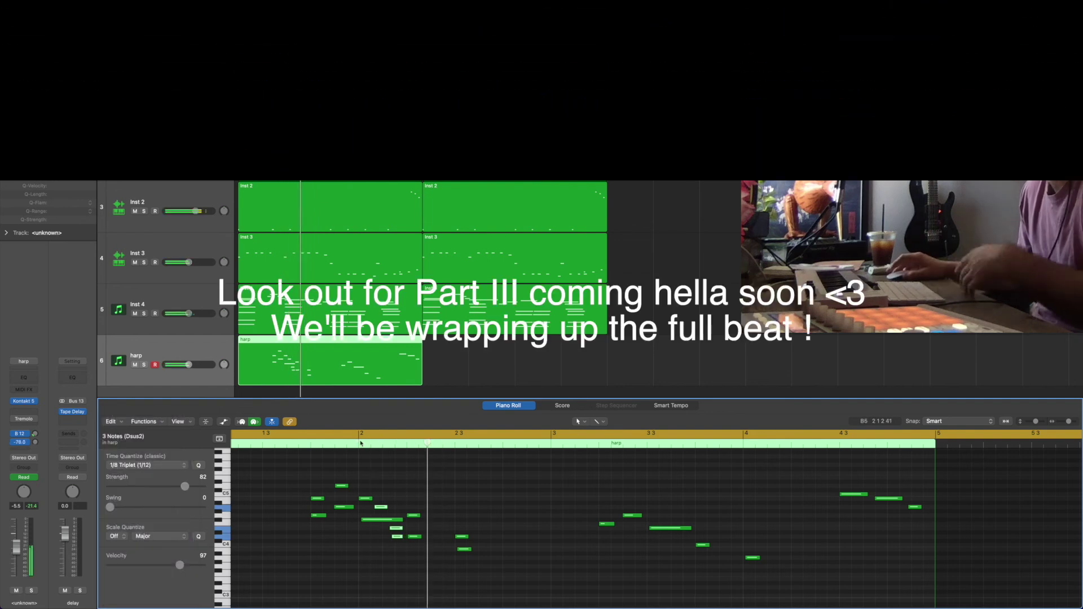
left_click(401, 528)
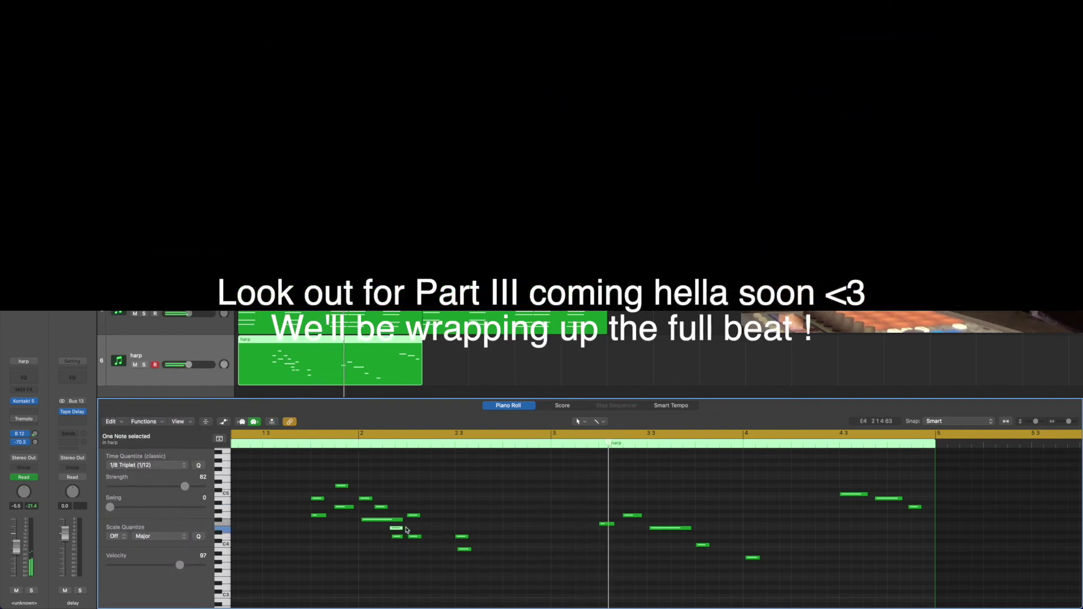
left_click_drag(406, 530, 413, 530)
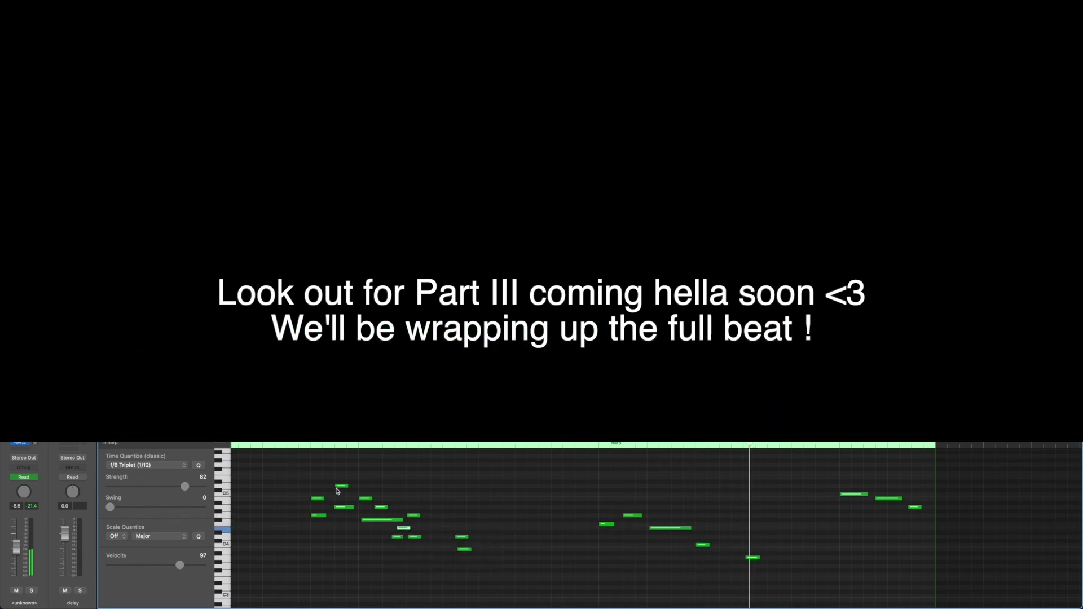